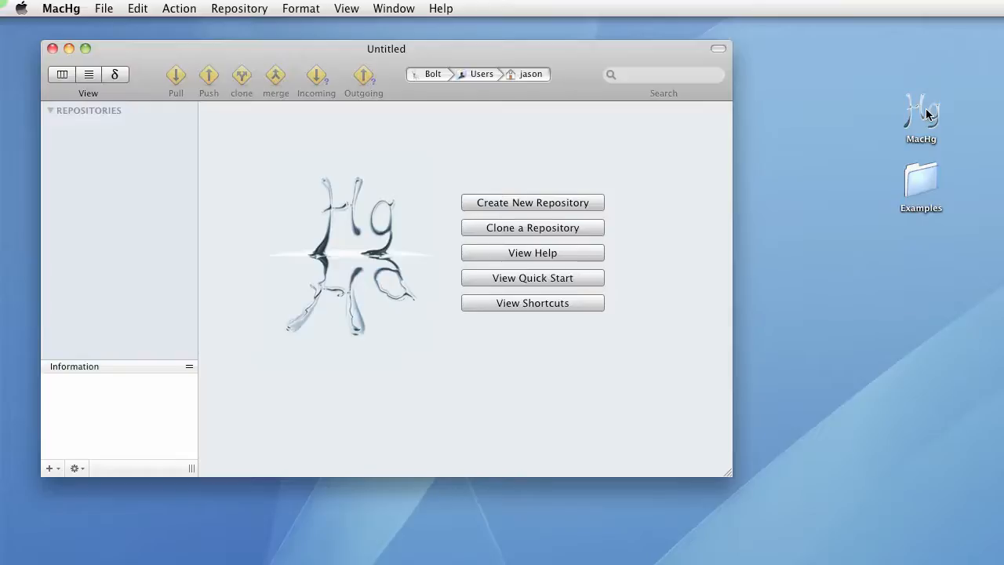
Create a repository named CircleView from the CircleView folder inside the desktop Examples folder
left_click(926, 114)
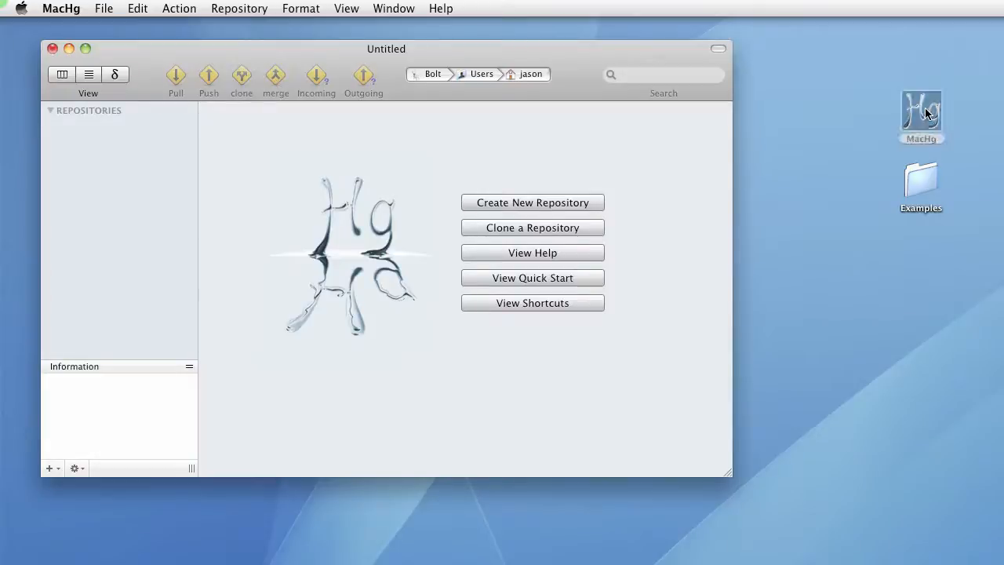
double_click(927, 176)
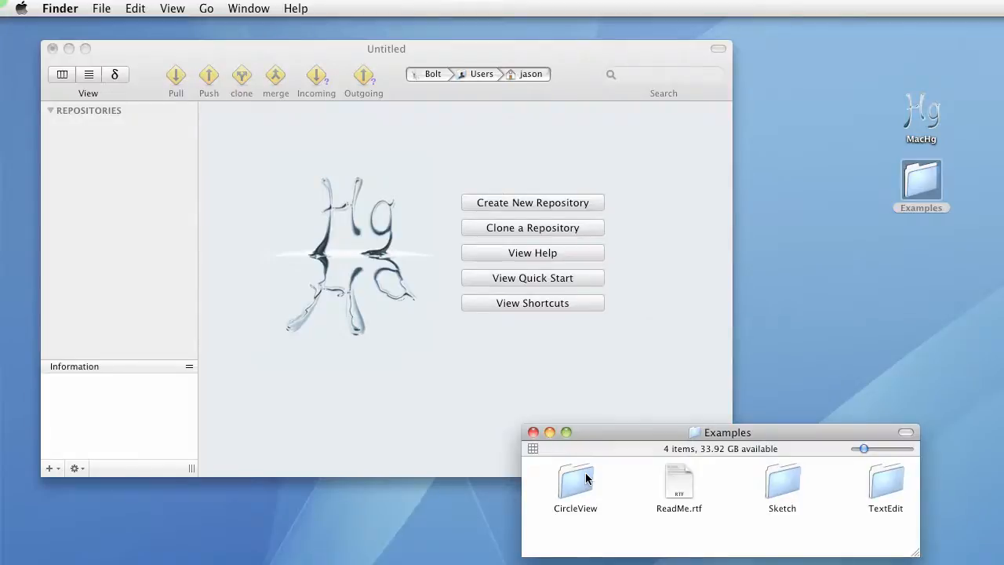
double_click(577, 481)
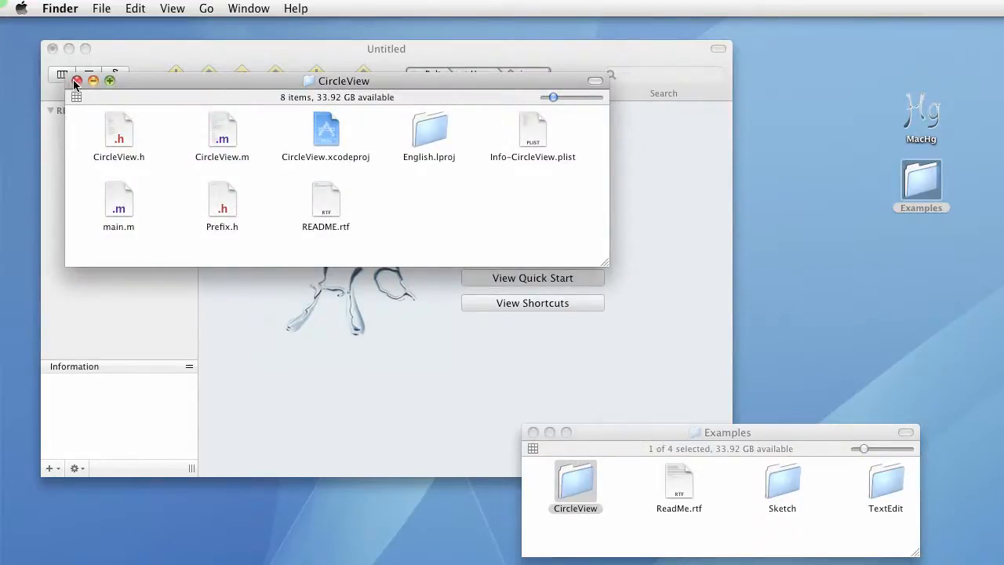
left_click(76, 81)
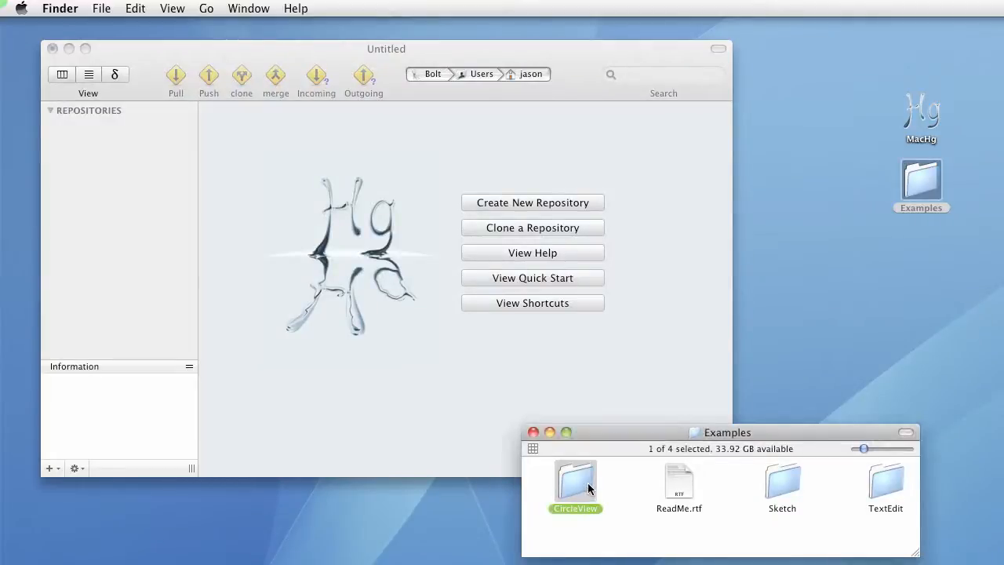
left_click_drag(580, 485, 135, 153)
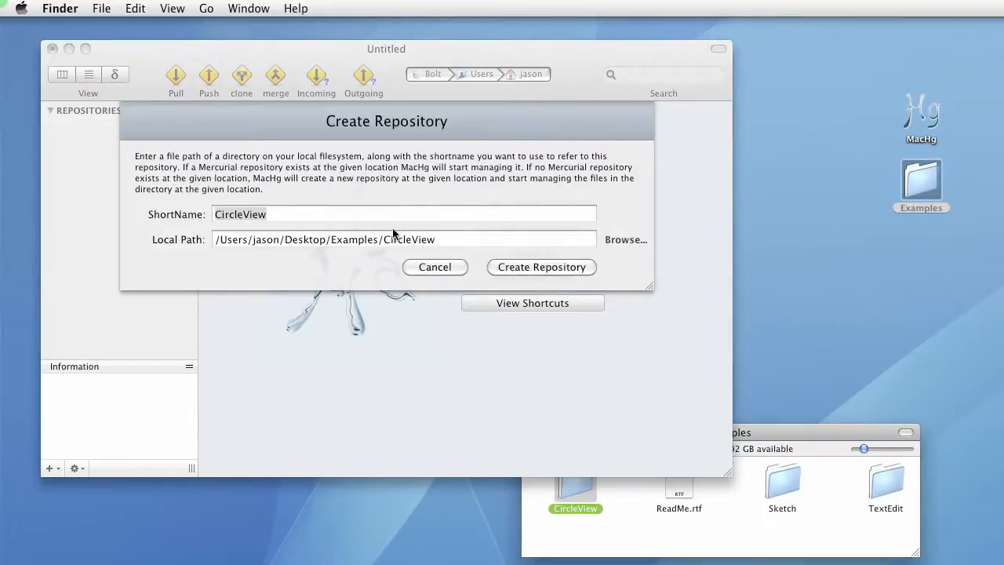
left_click(513, 264)
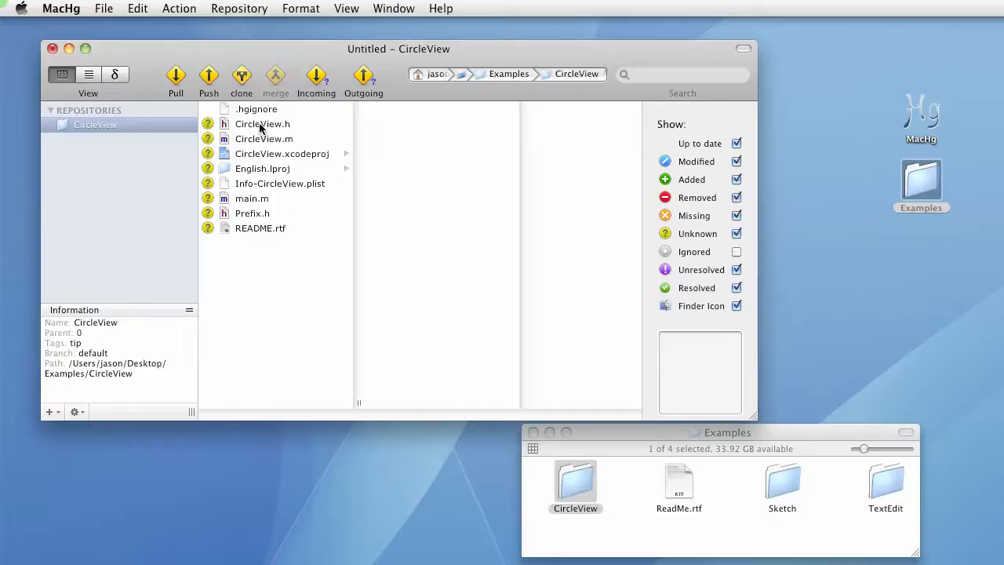
Select all the untracked CircleView files and mark them for addition with AddRemove Selected Files
left_click(261, 127)
left_click(241, 228, "shift")
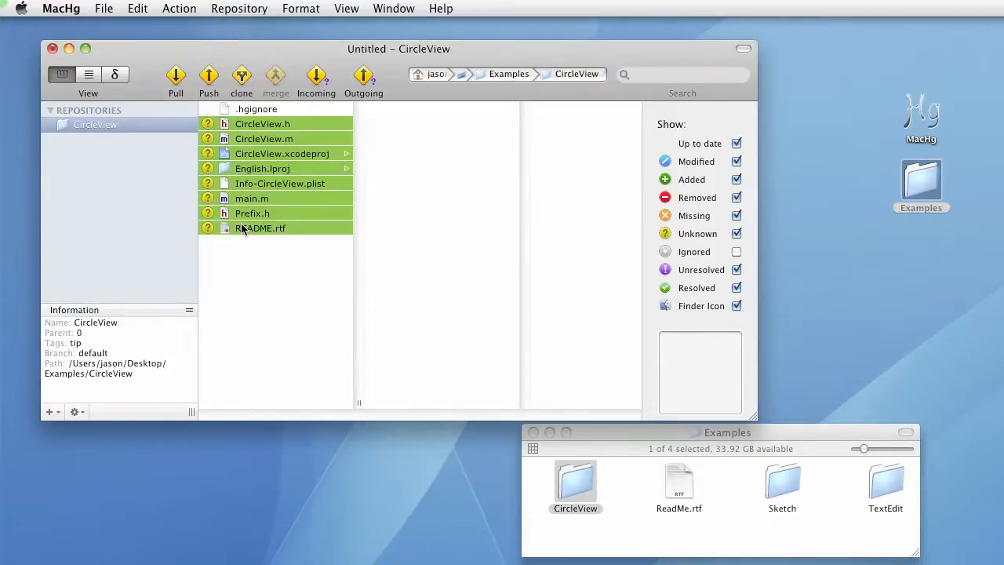
left_click(178, 8)
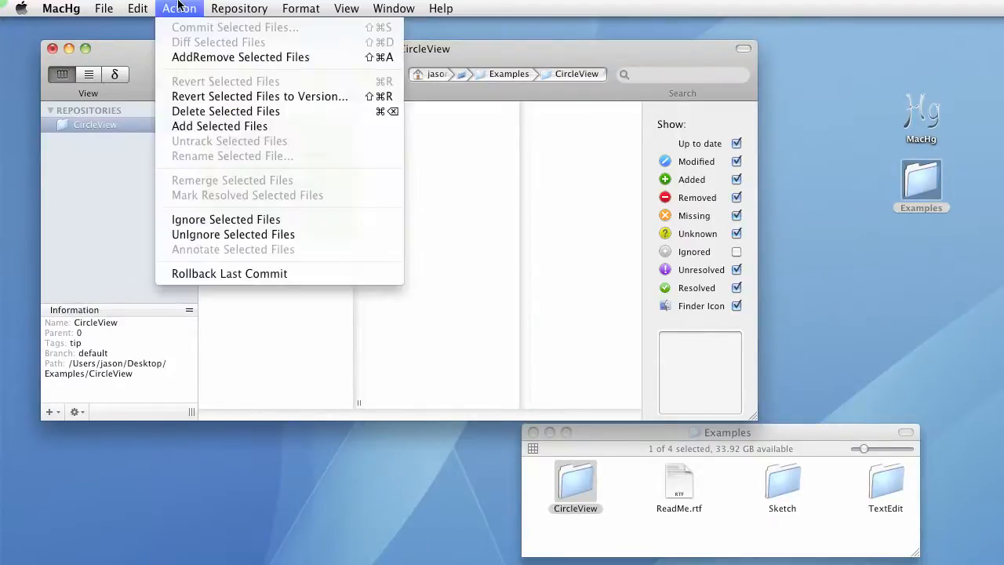
left_click(189, 58)
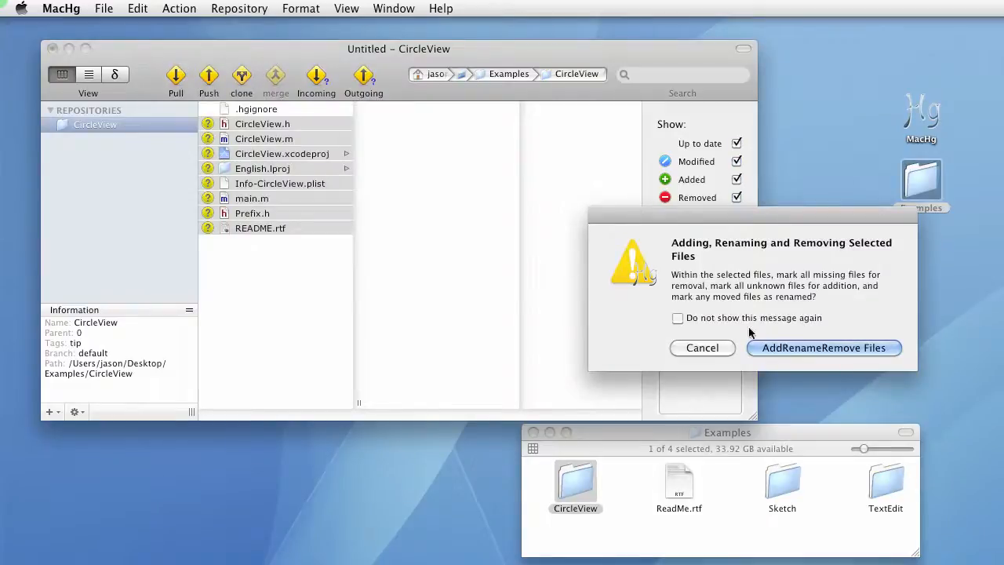
left_click(785, 348)
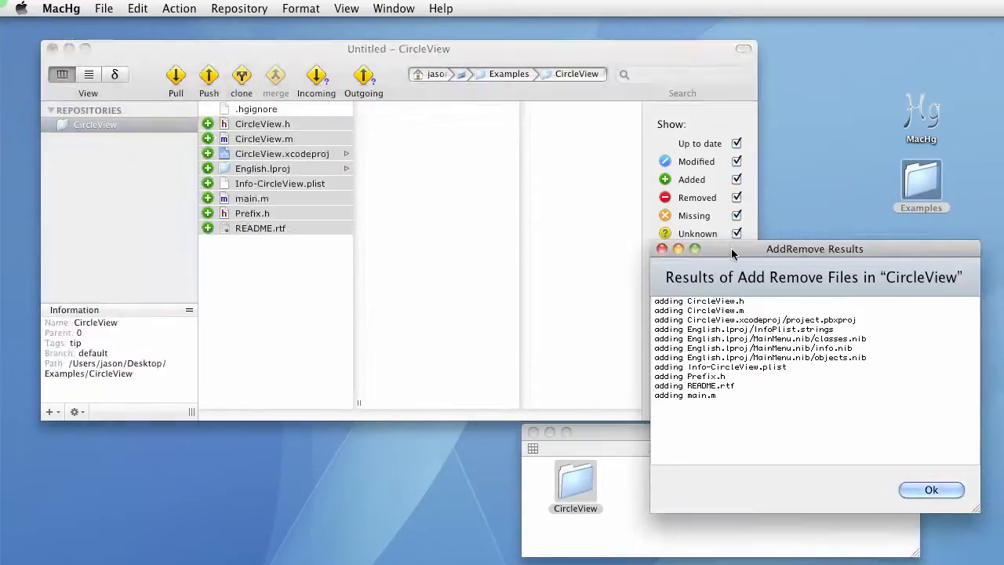
left_click(930, 493)
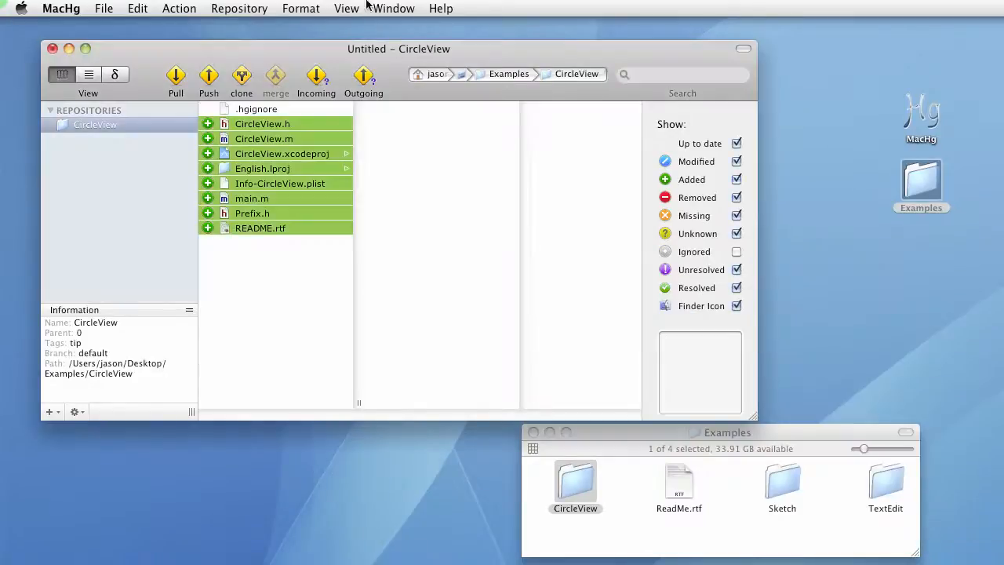
Commit the selected files with the message "- Initial Commit."
left_click(195, 7)
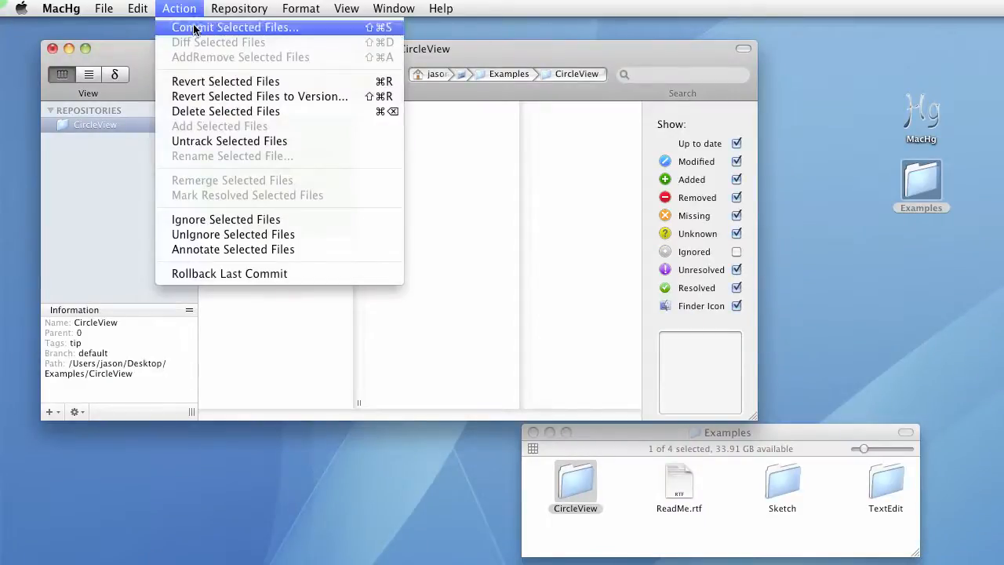
left_click(195, 27)
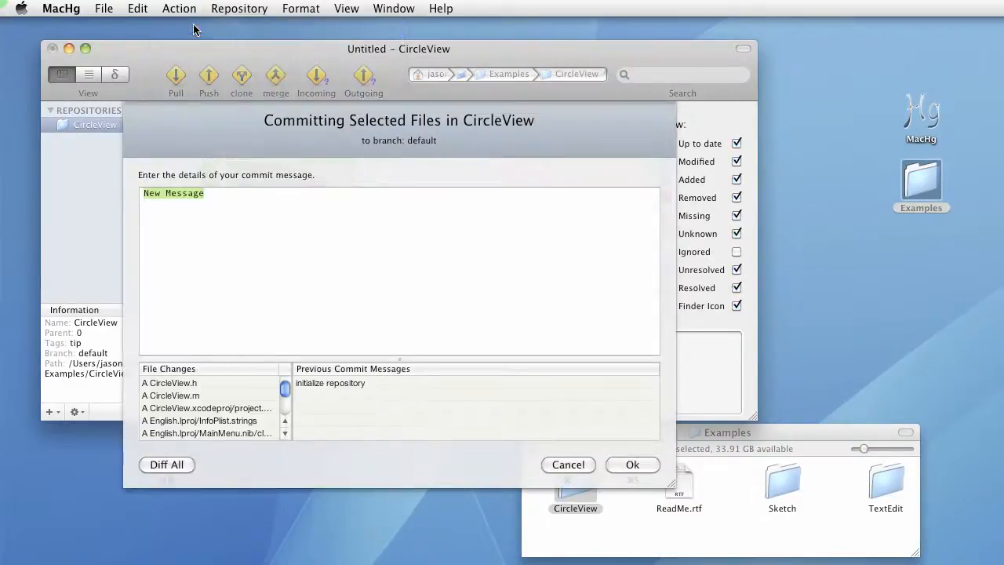
type("-m")
key("BackSpace")
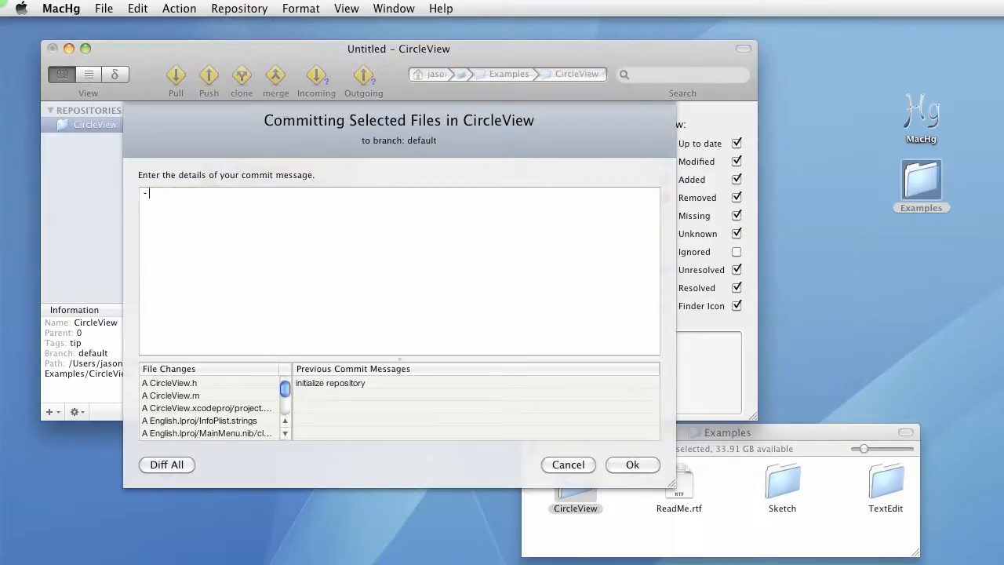
type("Initial Commit.")
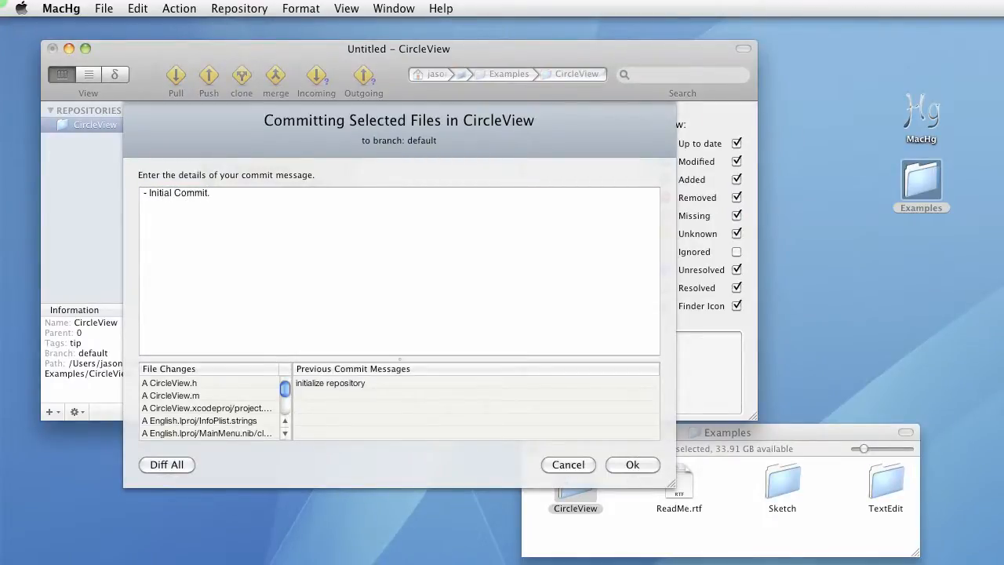
left_click(637, 465)
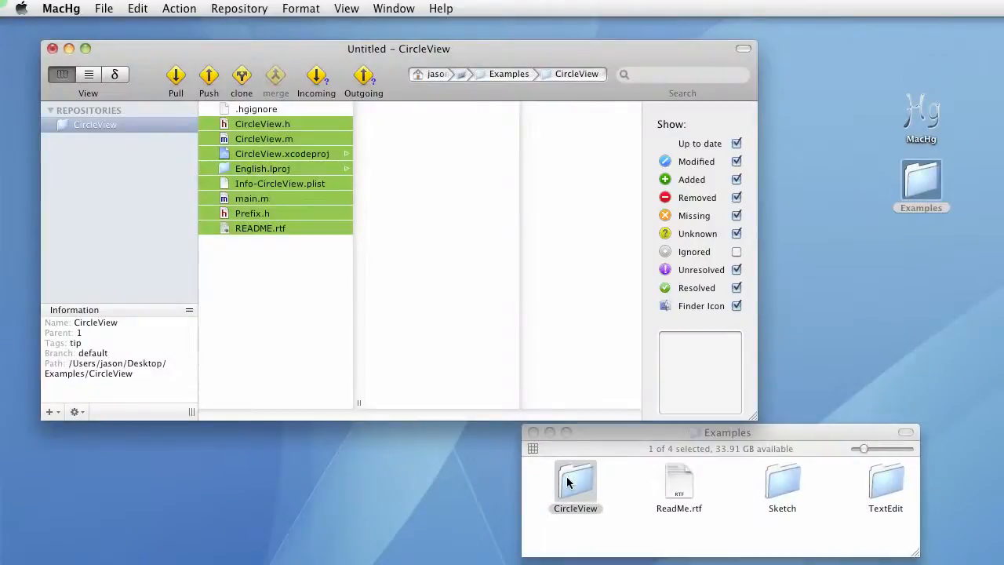
Show hidden files in the CircleView Finder folder and examine its .hg metadata folder
left_click(571, 480)
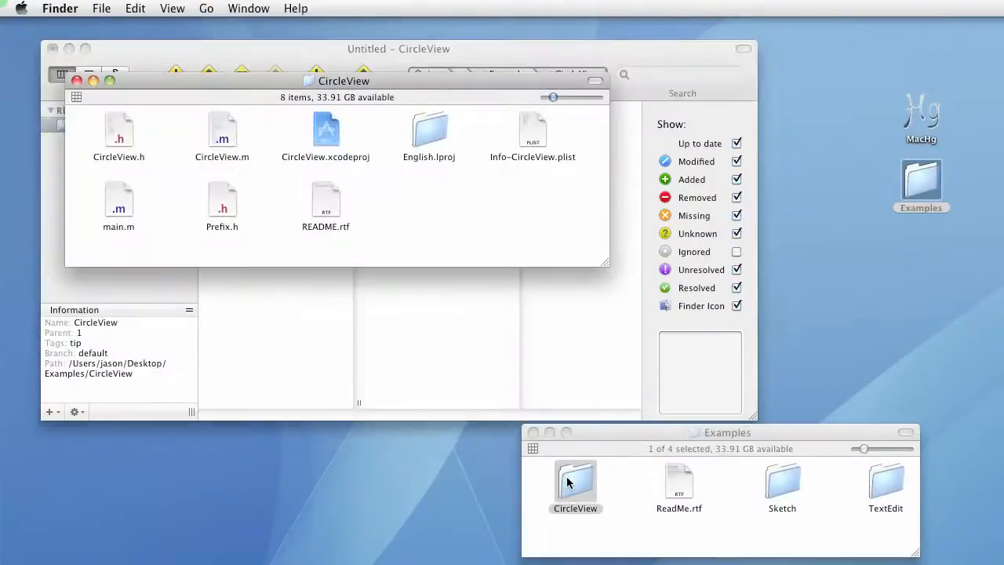
left_click(595, 81)
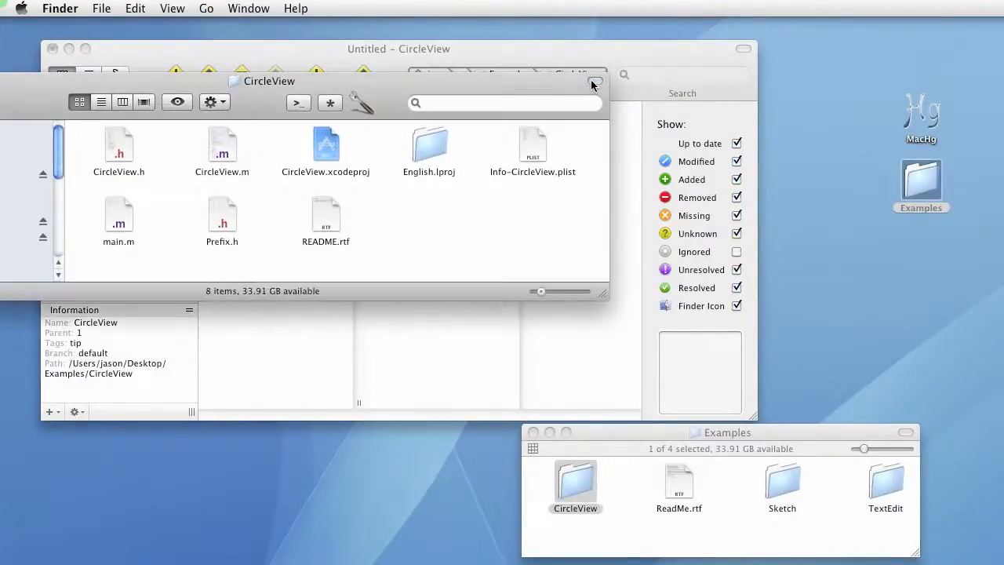
left_click(363, 102)
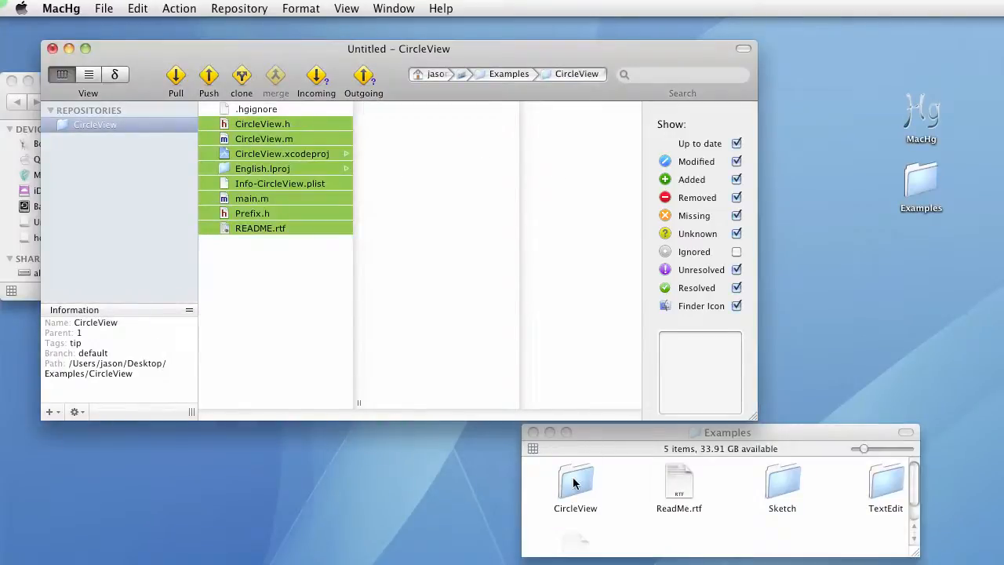
double_click(573, 484)
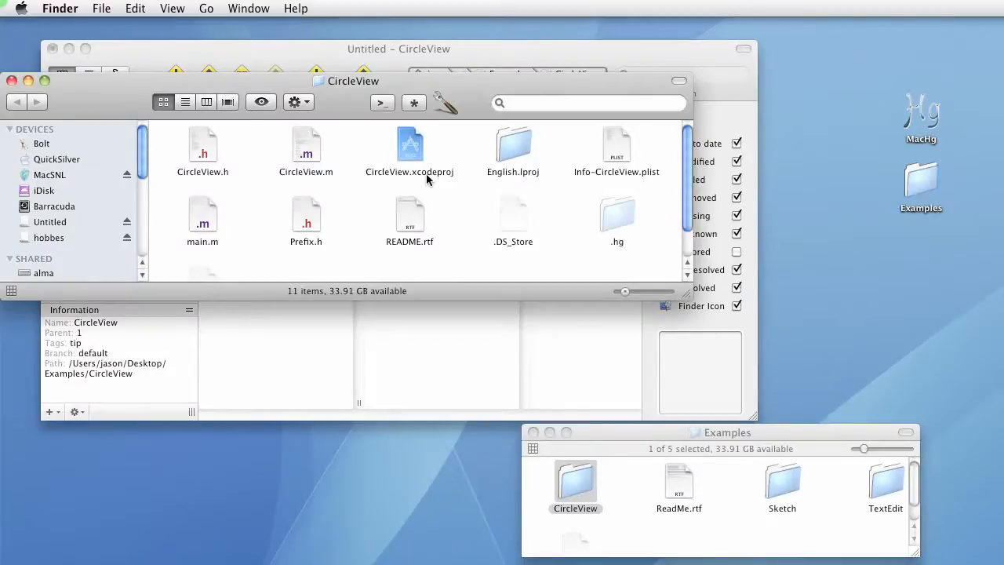
left_click(616, 219)
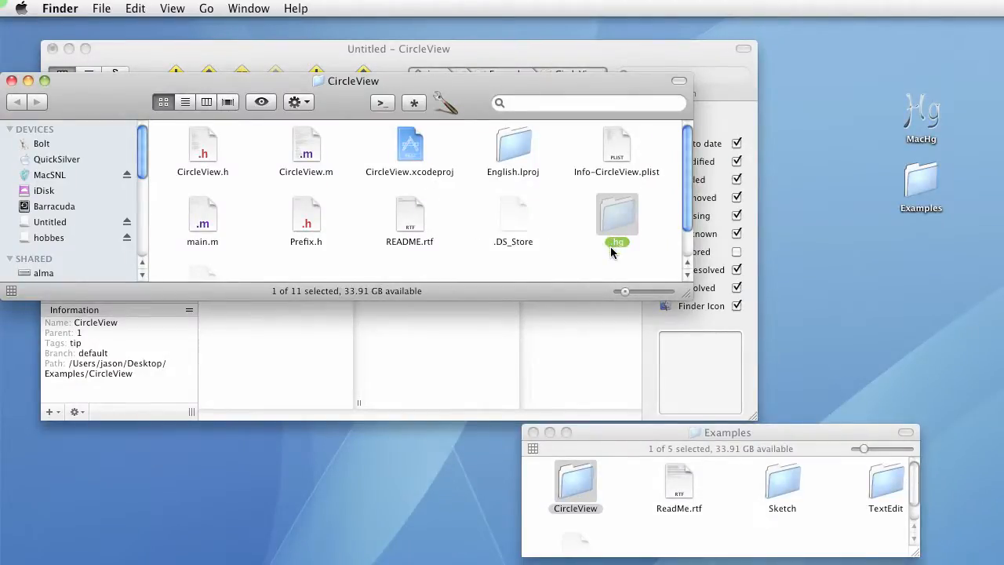
left_click_drag(687, 298, 687, 346)
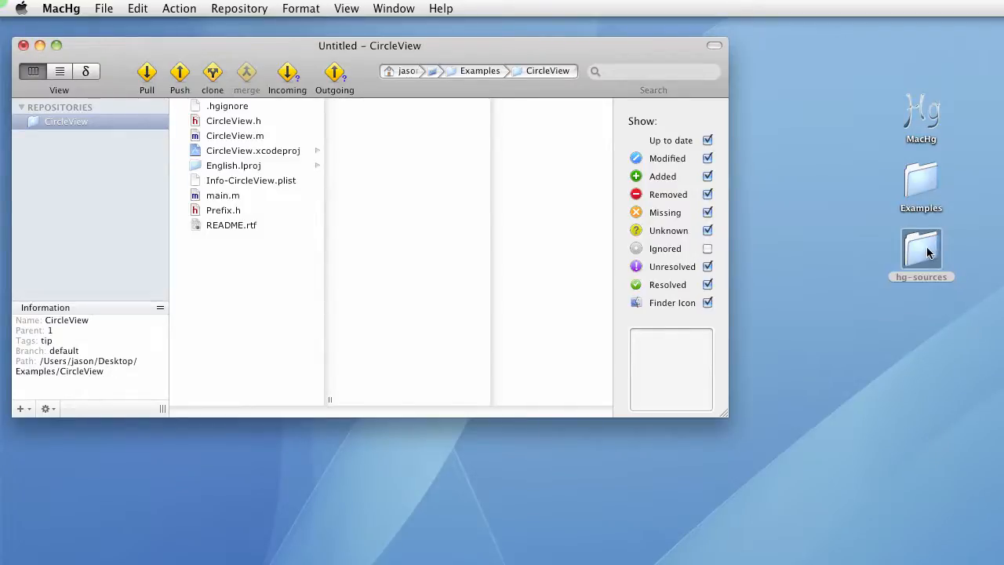
Add the hg-sources desktop folder as a repository and open its history view
left_click_drag(927, 246, 49, 174)
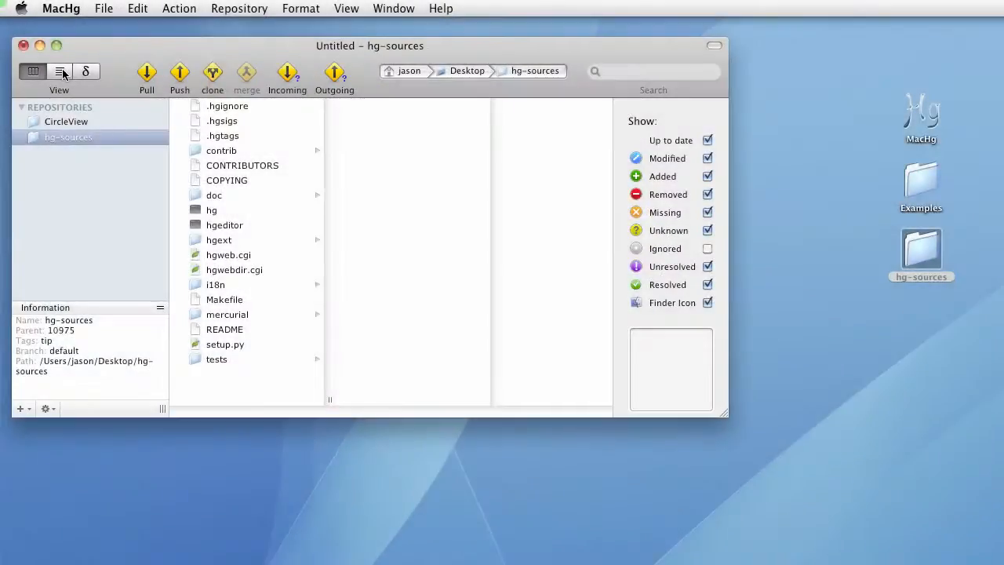
left_click(60, 72)
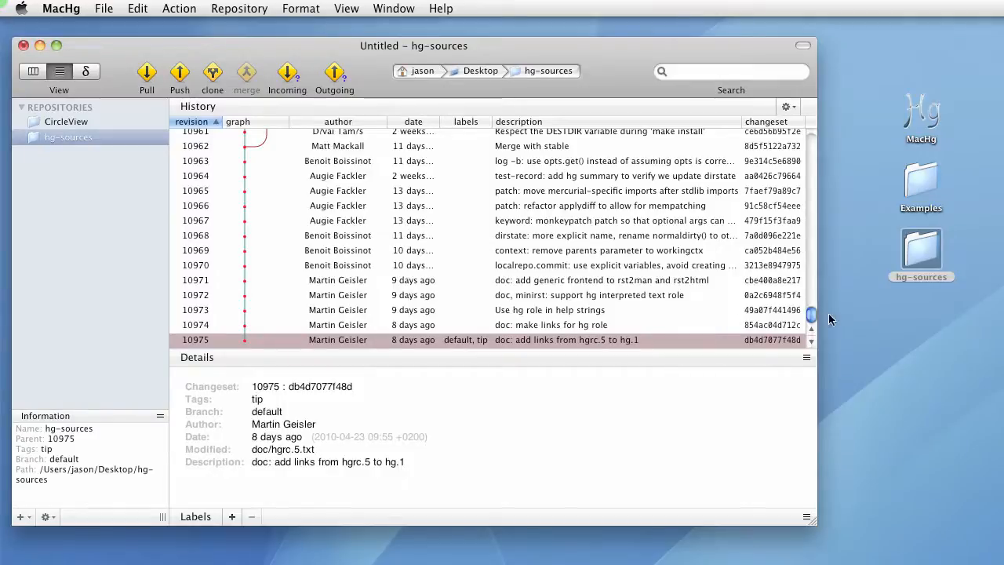
Jump the history list to the changeset tagged 1.4.1
left_click_drag(814, 315, 816, 209)
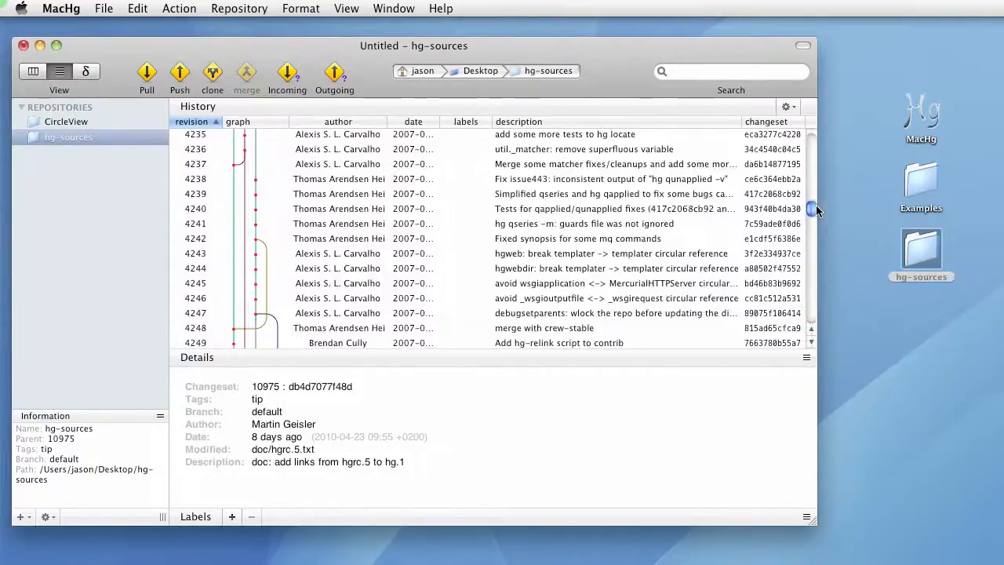
left_click(787, 106)
mouse_move(836, 127)
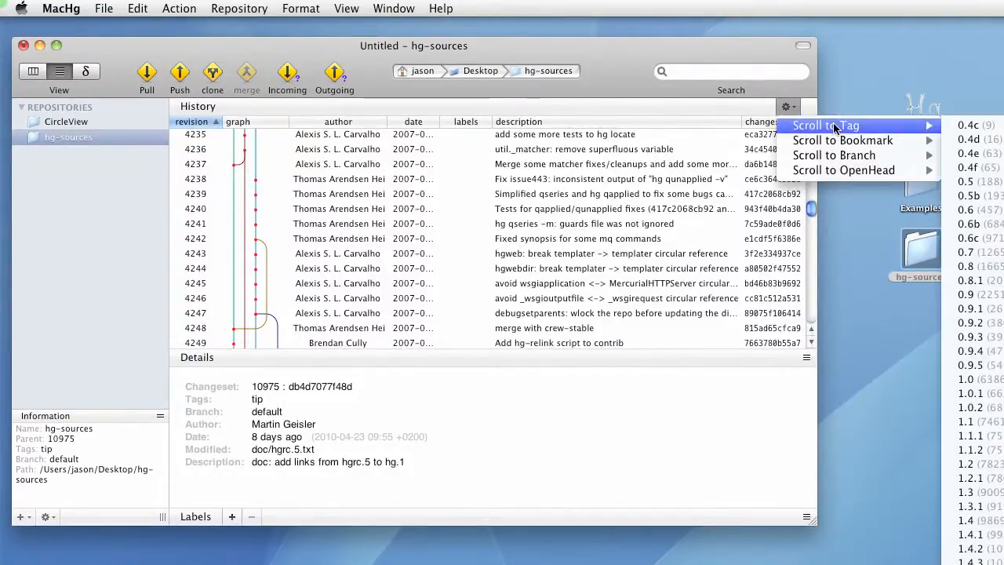
left_click(973, 534)
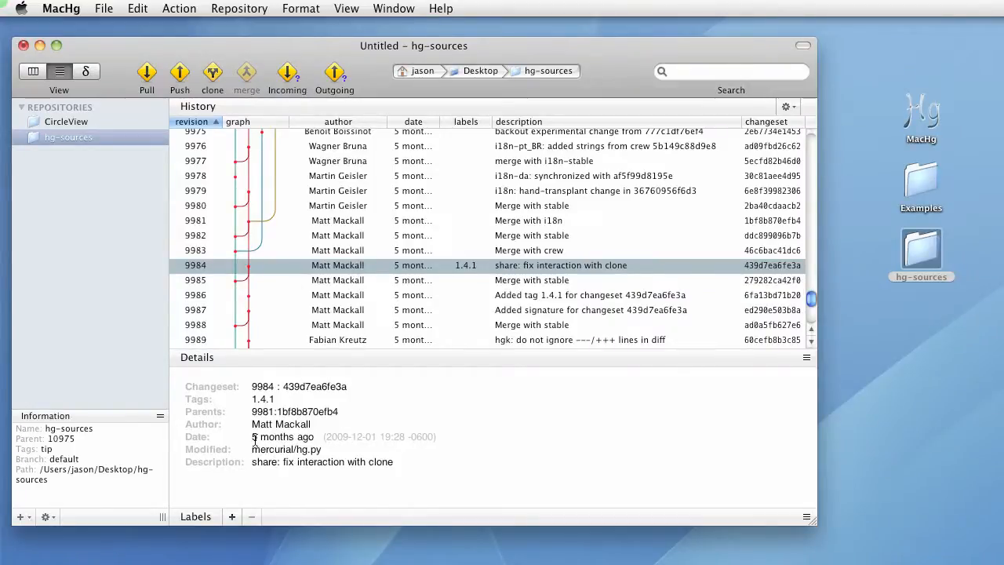
Open the Labels pane and select the open head revision 10975 from the labels table
left_click(329, 522)
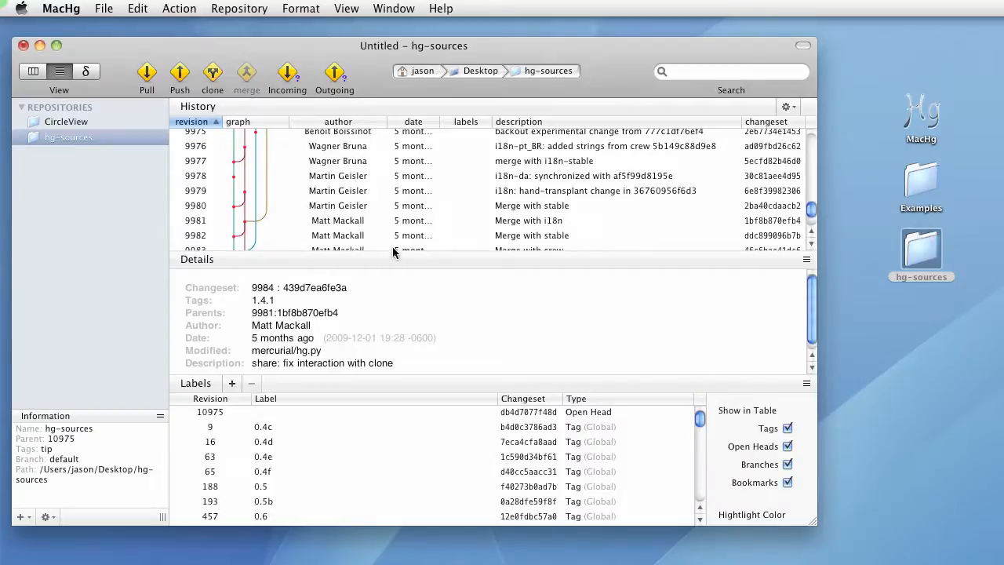
left_click(404, 265)
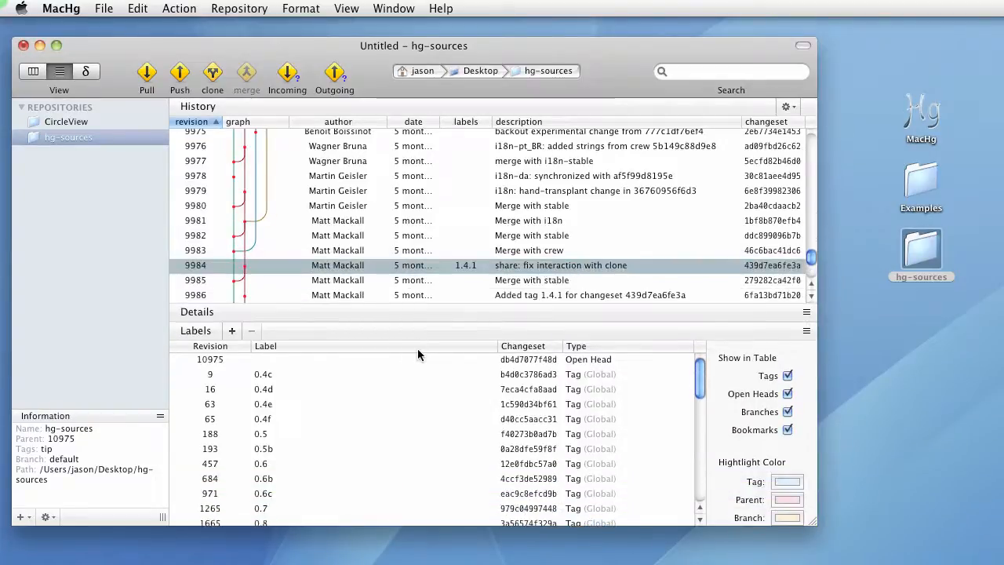
scroll(422, 411, "down", 15)
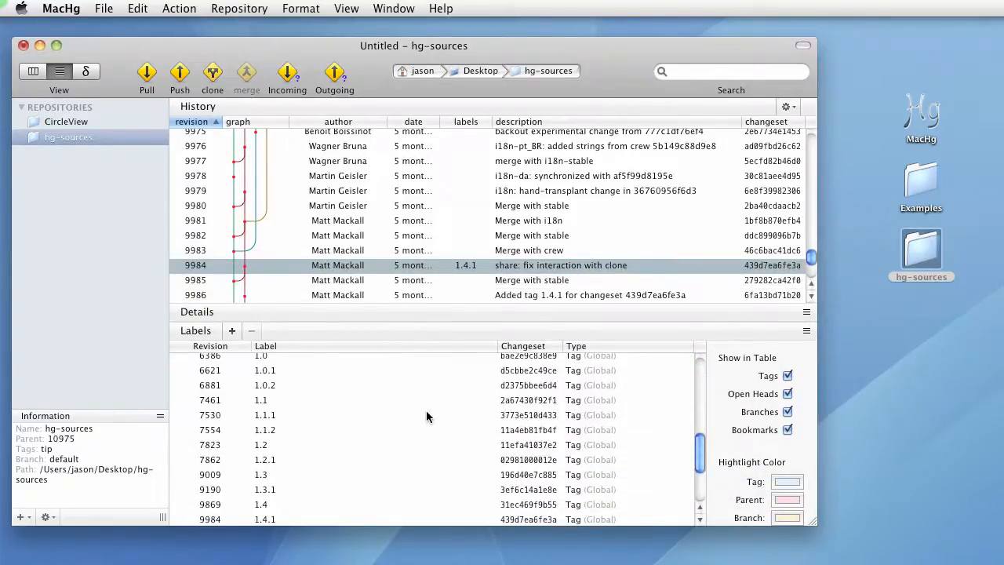
scroll(426, 412, "up", 15)
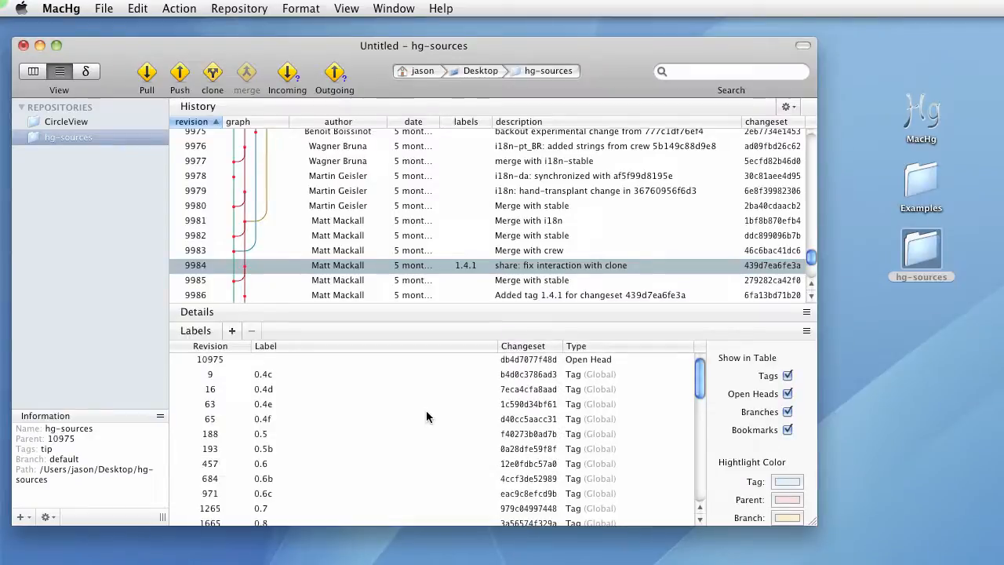
left_click(320, 359)
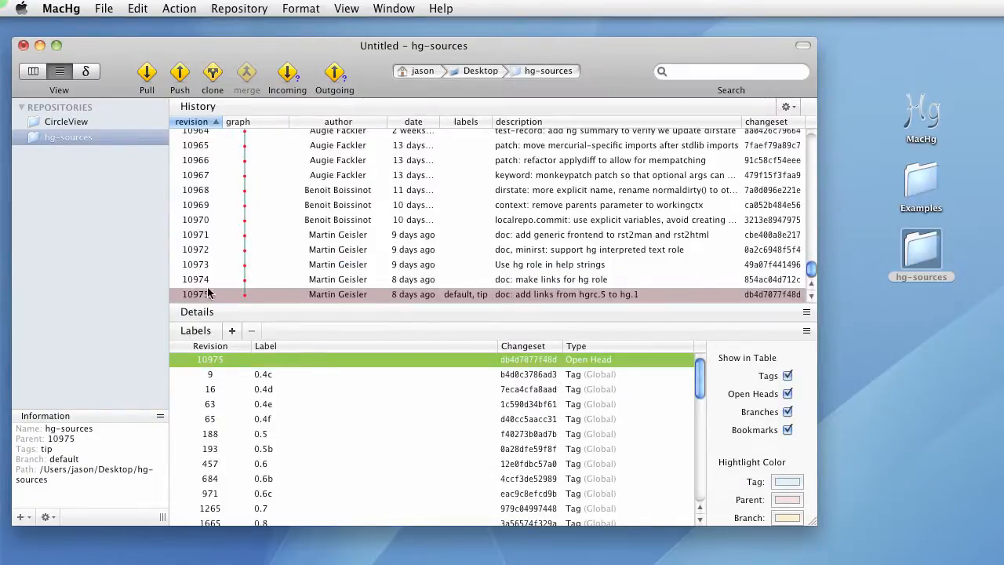
Turn off tags in the labels table, then turn them back on
left_click(788, 377)
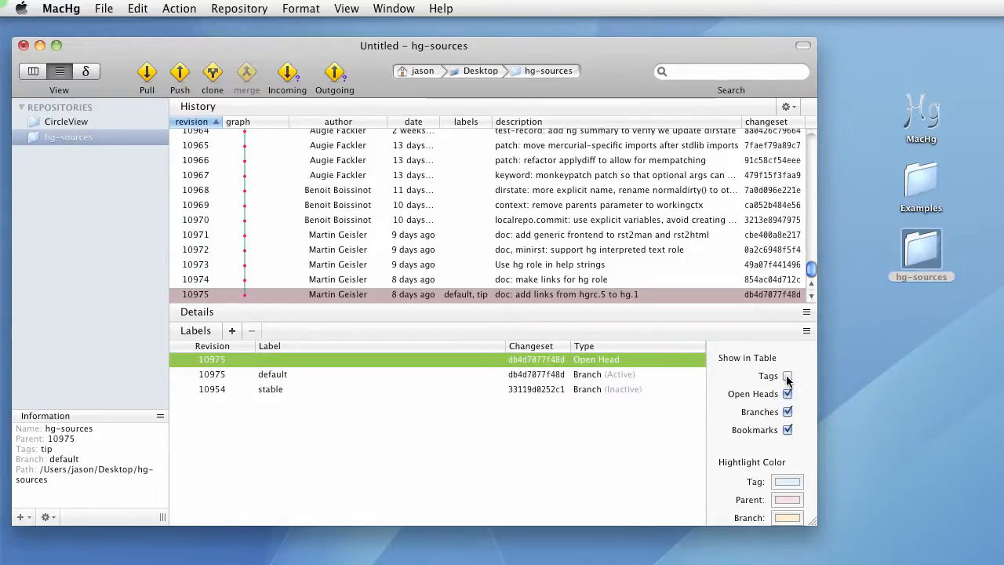
left_click(788, 377)
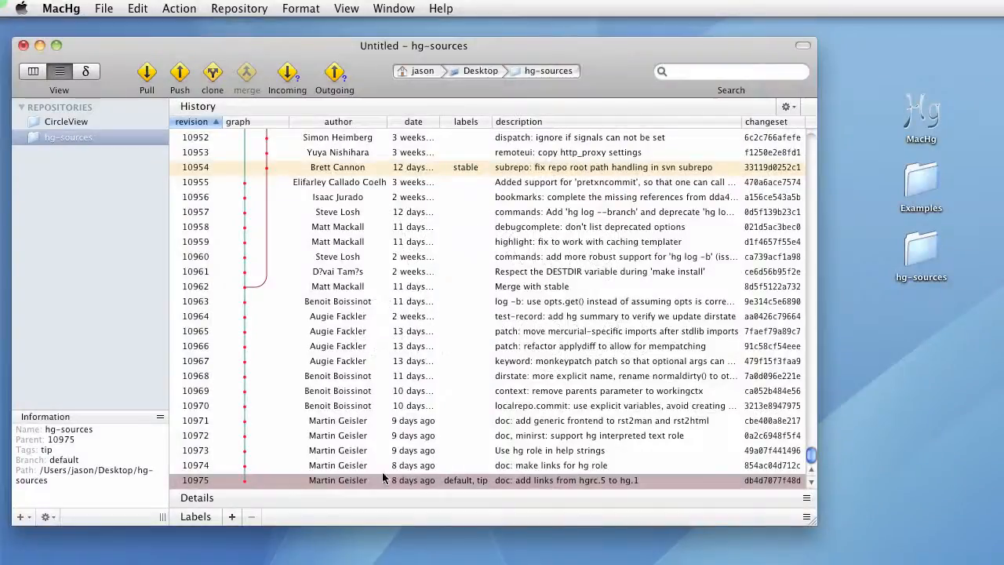
Switch back to the file browser view of the hg-sources repository
left_click(33, 71)
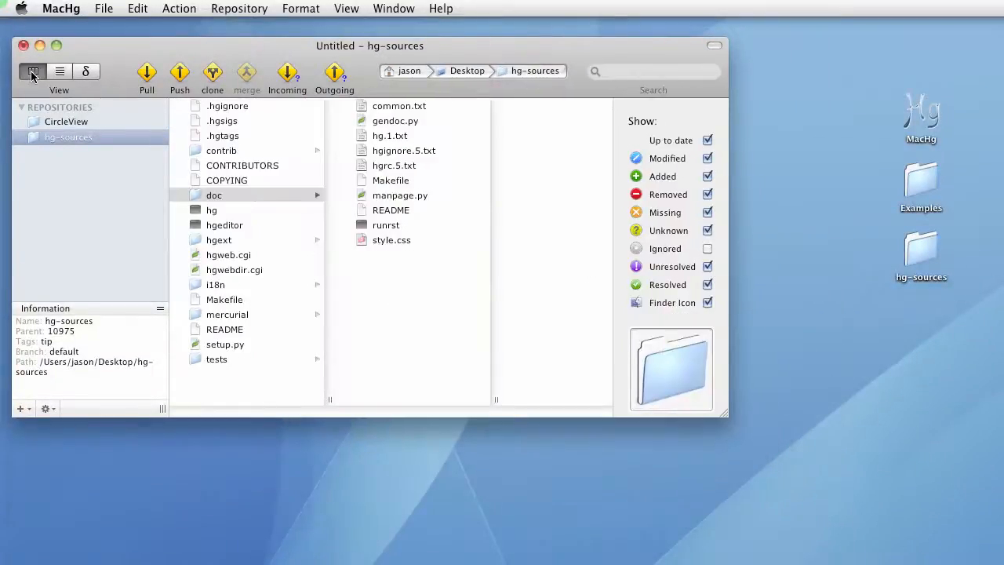
Delete the Makefile in the doc folder, confirming the move to the trash
left_click(382, 182)
key("super+BackSpace")
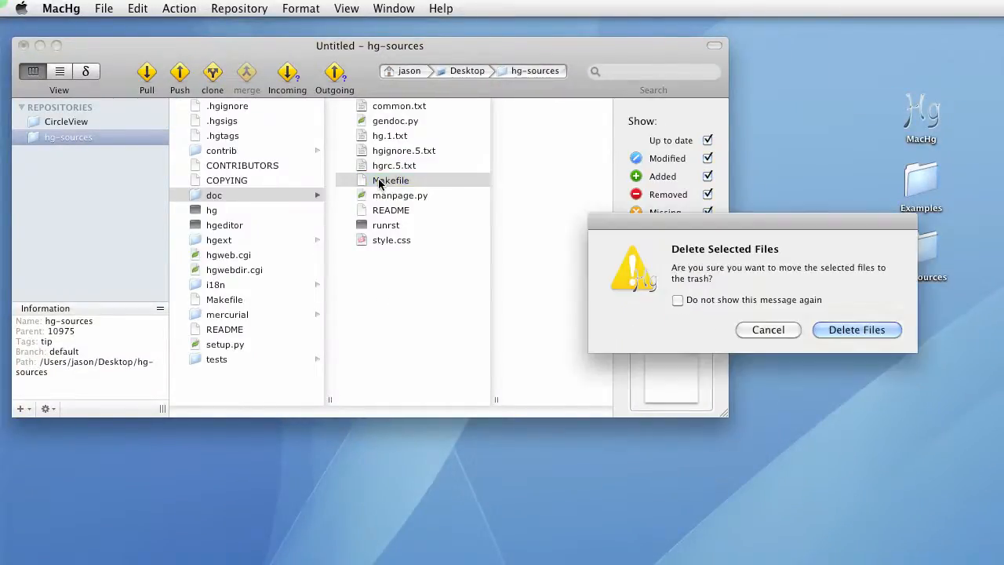
key("Return")
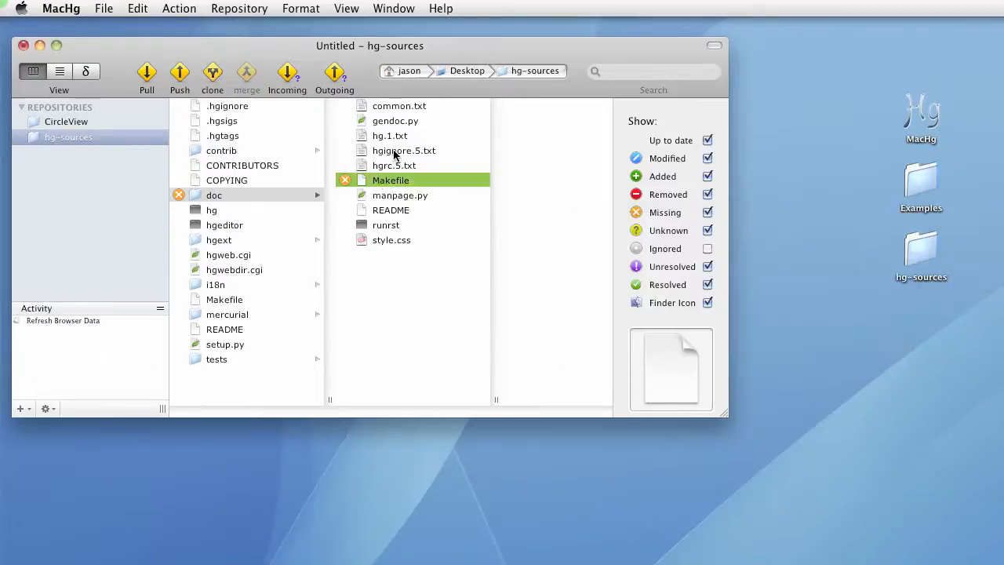
Open hgignore.5.txt from the doc folder in its default text editor
left_click(394, 155)
right_click(460, 153)
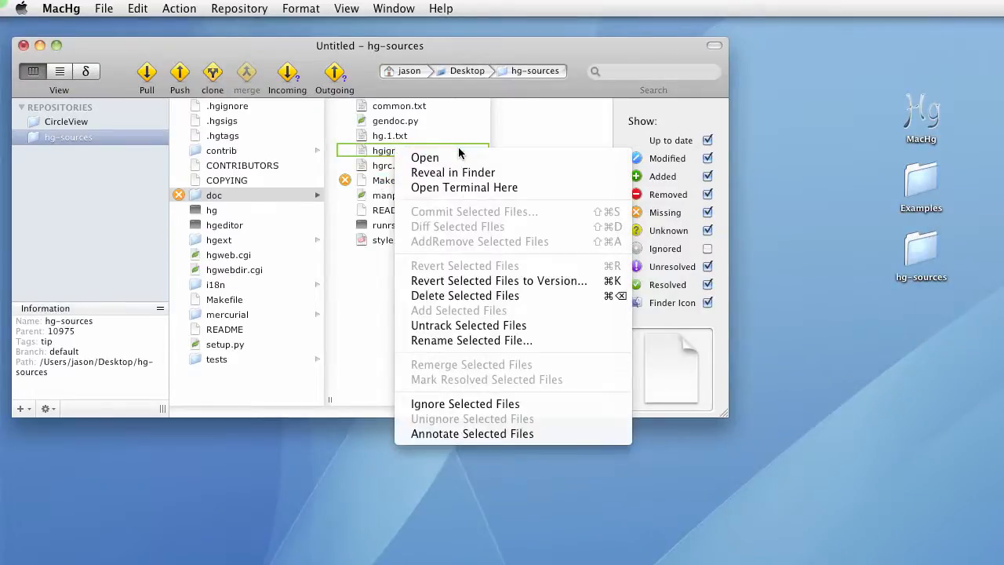
left_click(460, 157)
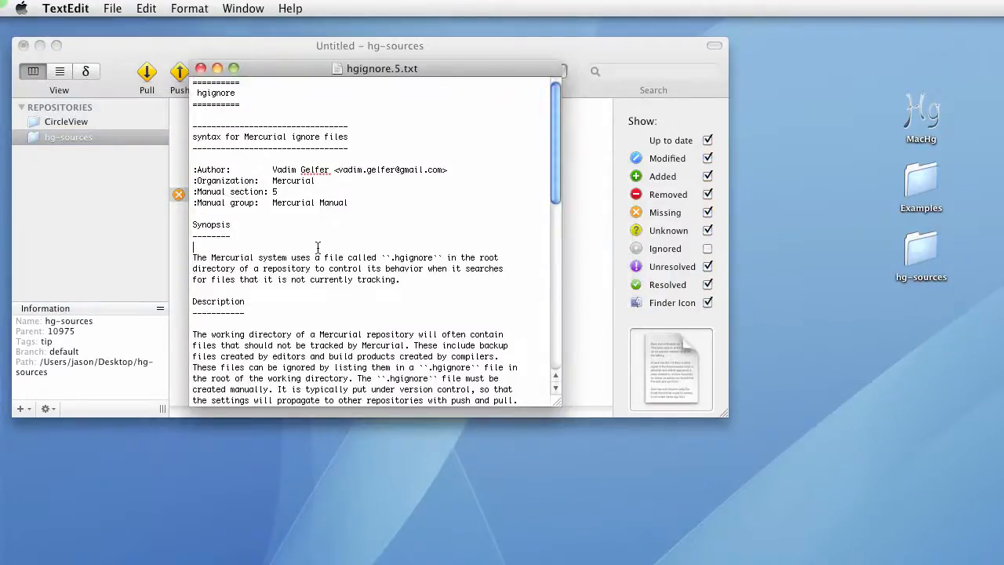
Insert a new line of sample text stating the user likes this under the Synopsis heading, then close the document
key("Return")
key("Return")
key("Up")
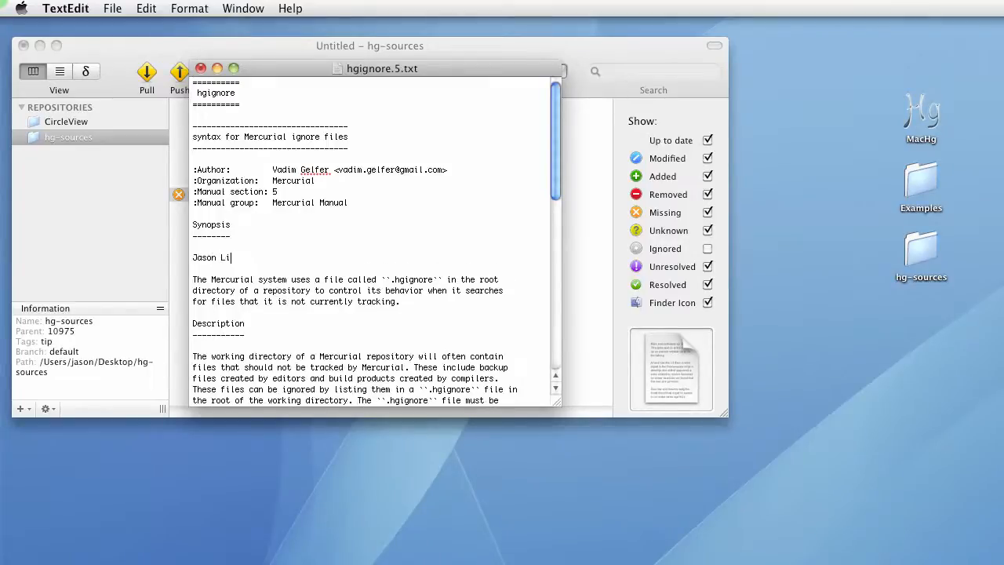
type("Jason Likes this")
left_click_drag(272, 70, 673, 249)
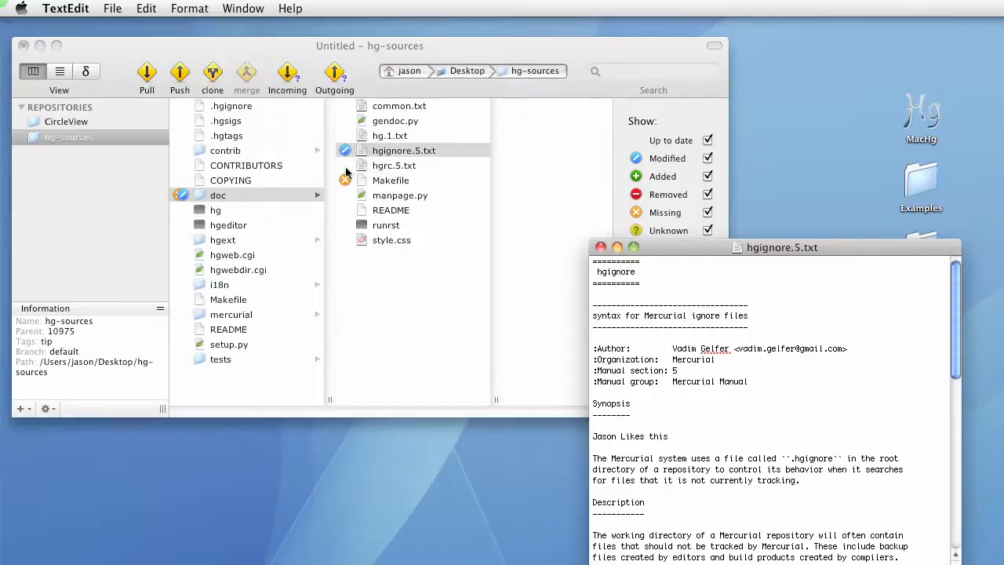
left_click(600, 248)
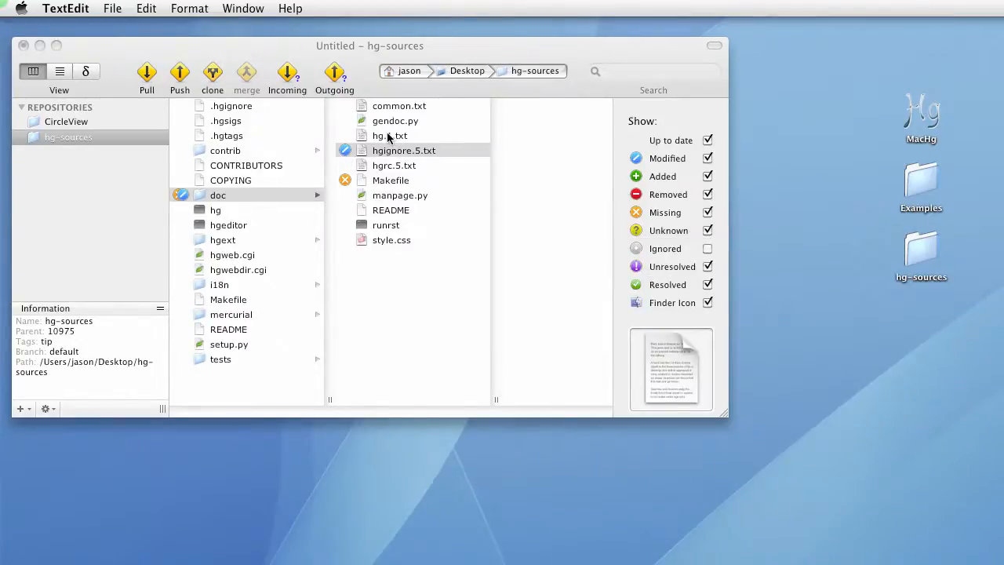
Reveal hg.1.txt in Finder, duplicate it as hg.1 copy.txt, and close the Finder window
right_click(388, 136)
left_click(446, 155)
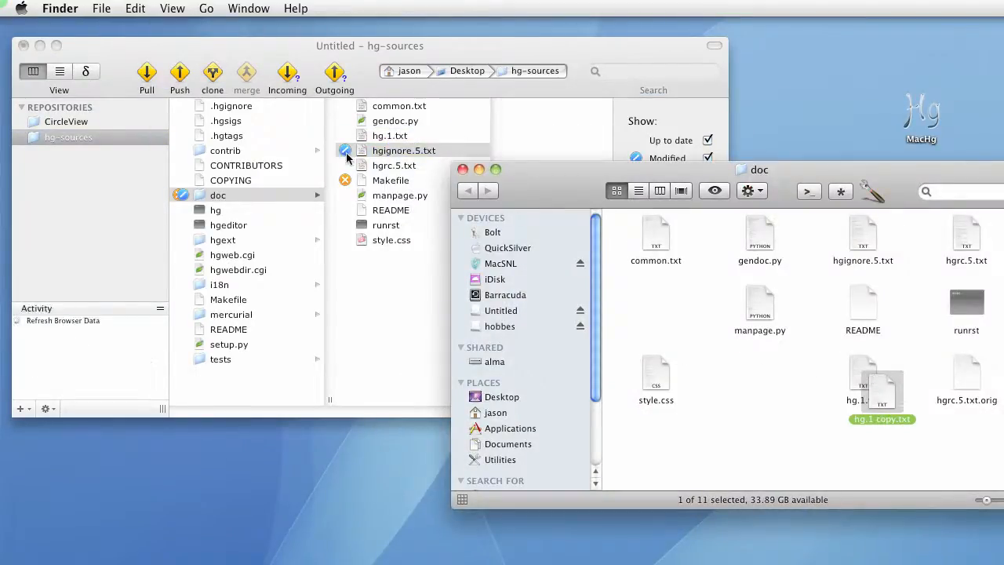
left_click(462, 169)
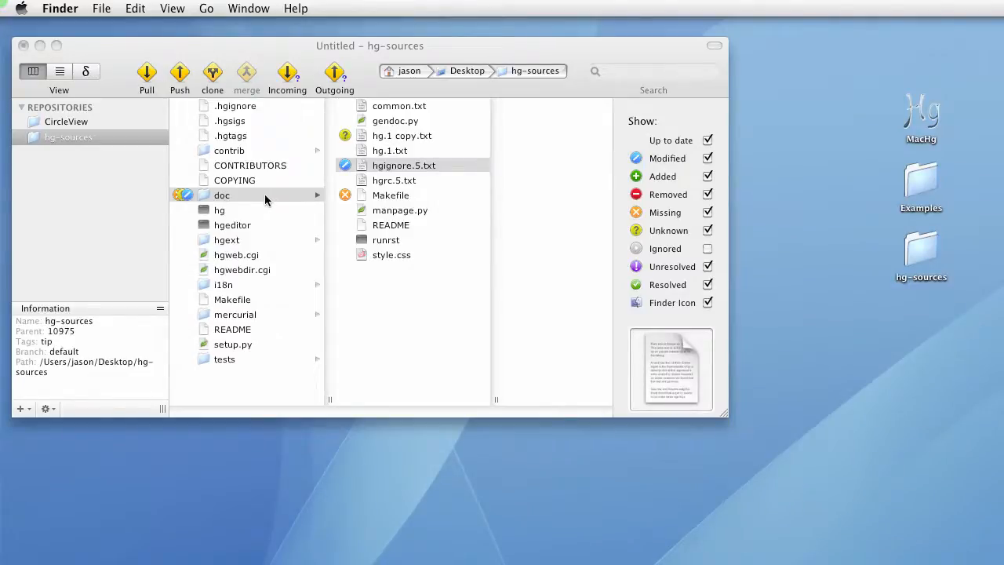
Run AddRemove Selected Files on the doc folder to record the added and removed files
left_click(232, 199)
left_click(232, 197)
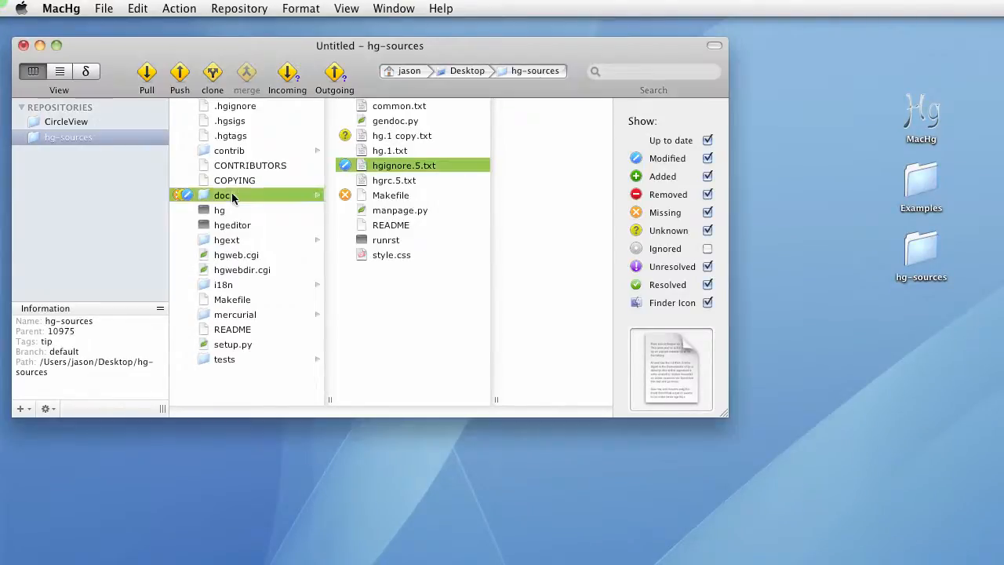
right_click(232, 197)
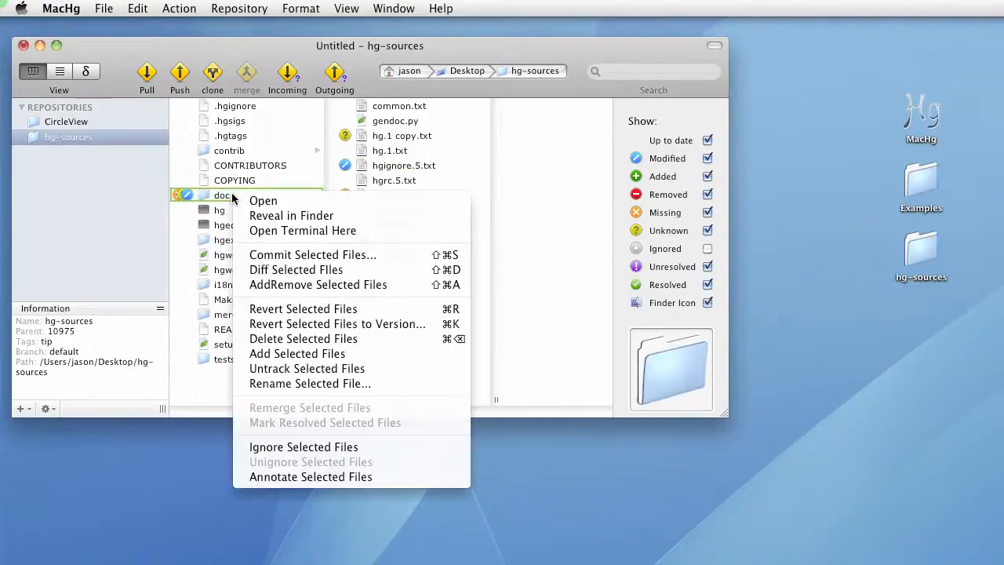
left_click(302, 286)
left_click(775, 347)
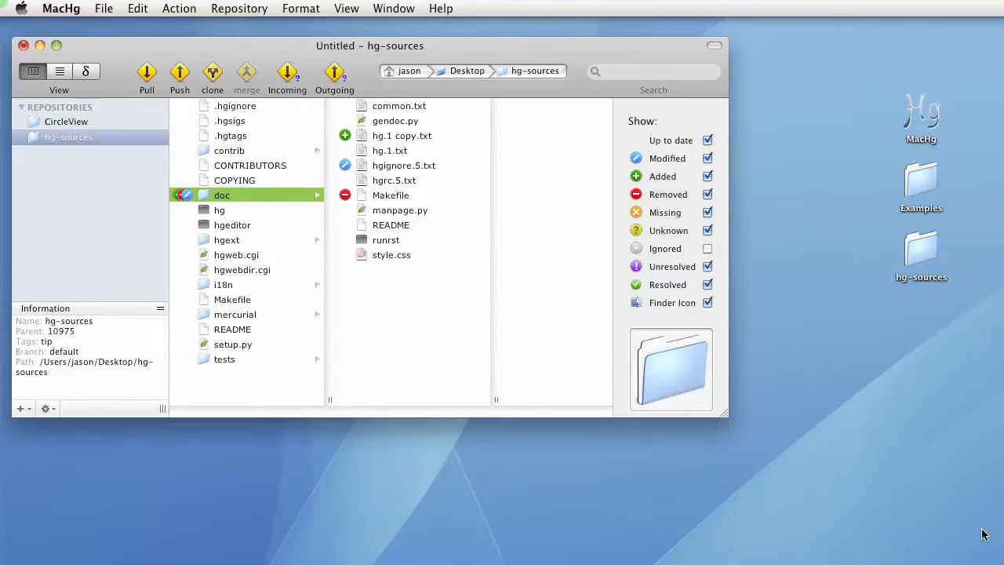
Hide up-to-date and modified files in the status filter, then show both categories again
left_click(389, 138)
left_click(389, 167)
left_click(349, 197)
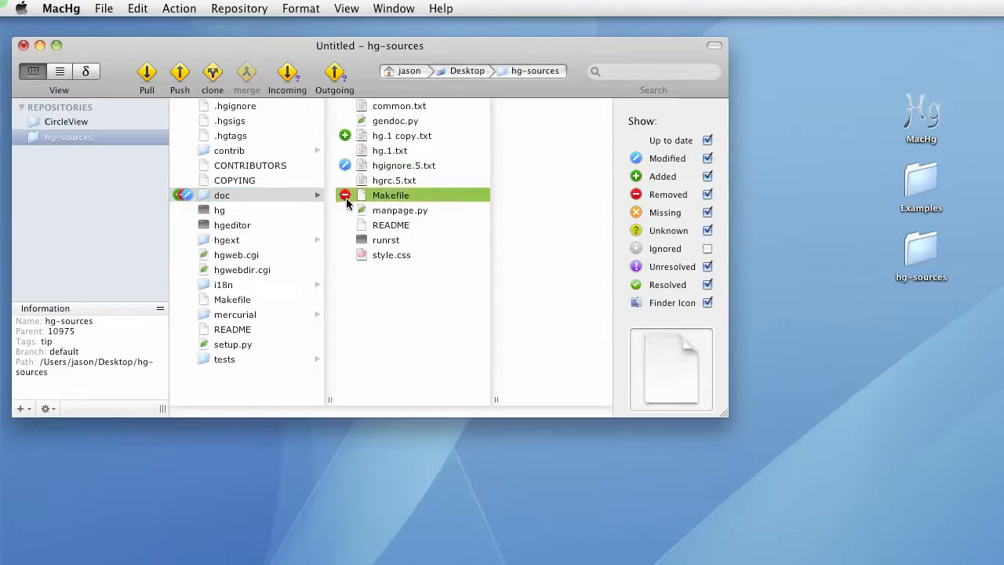
left_click(708, 141)
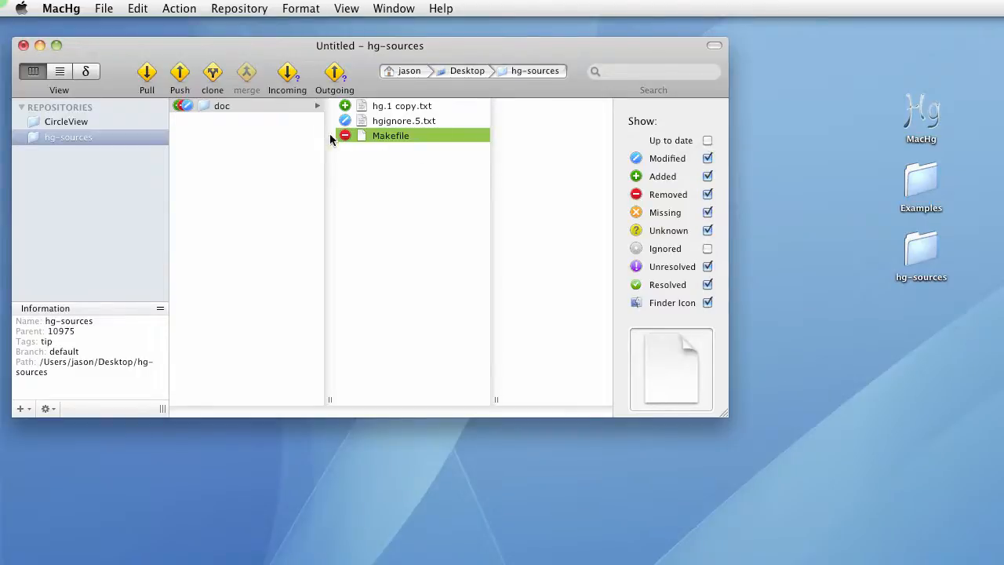
left_click(707, 160)
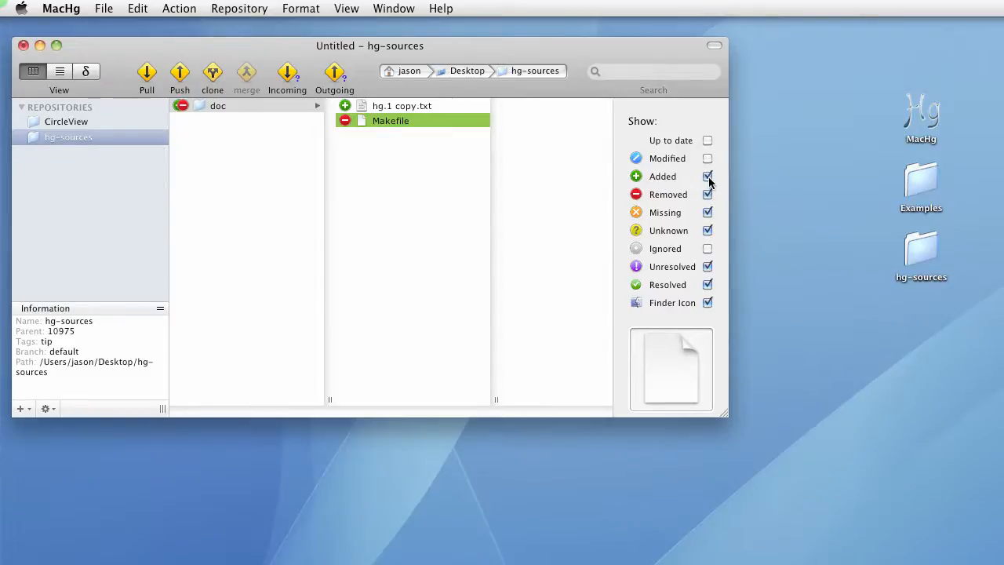
left_click(707, 158)
left_click(707, 141)
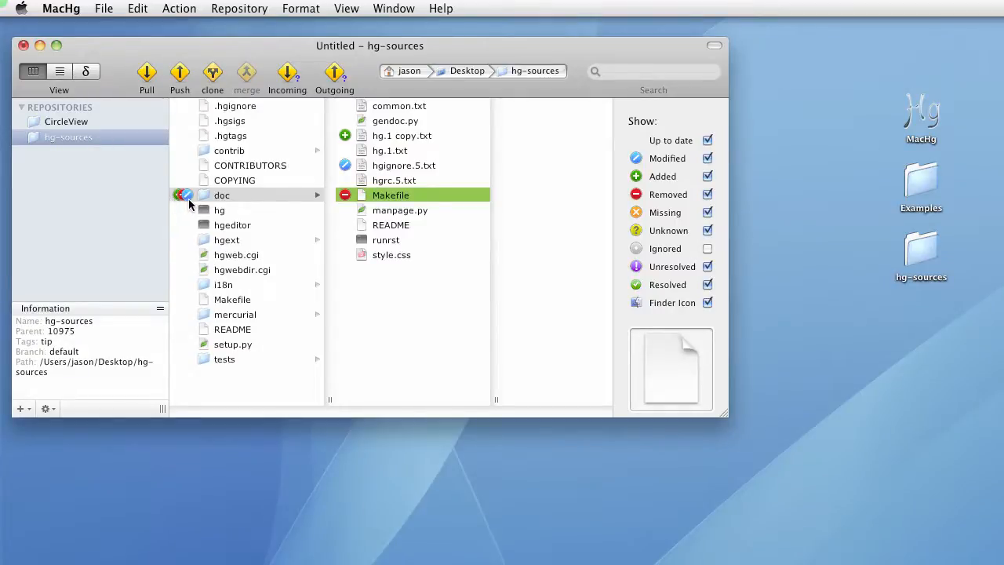
Commit the doc folder changes with the message '- My great changes.', reviewing the hgignore.5.txt diff in FileMerge first
left_click(239, 223)
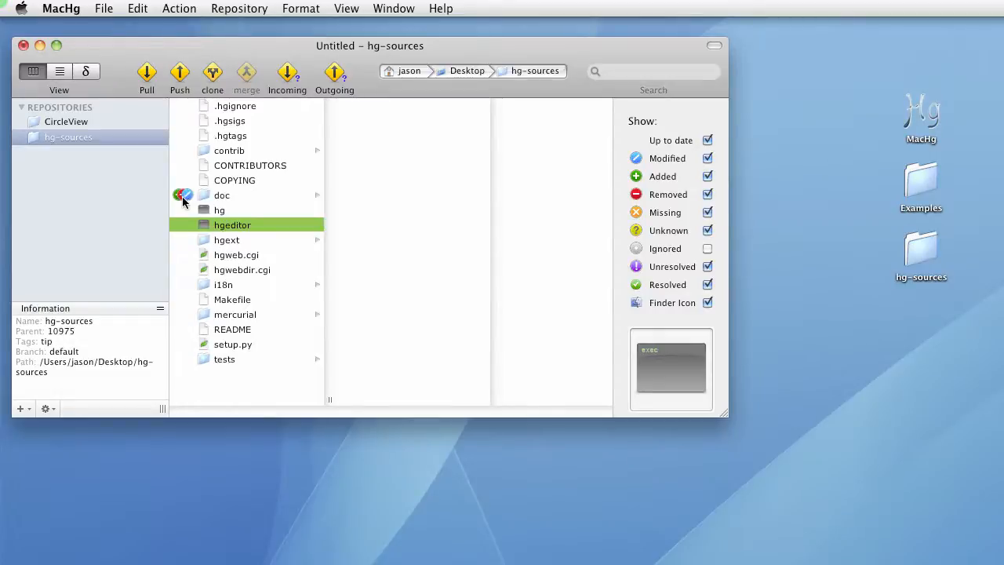
left_click(192, 199)
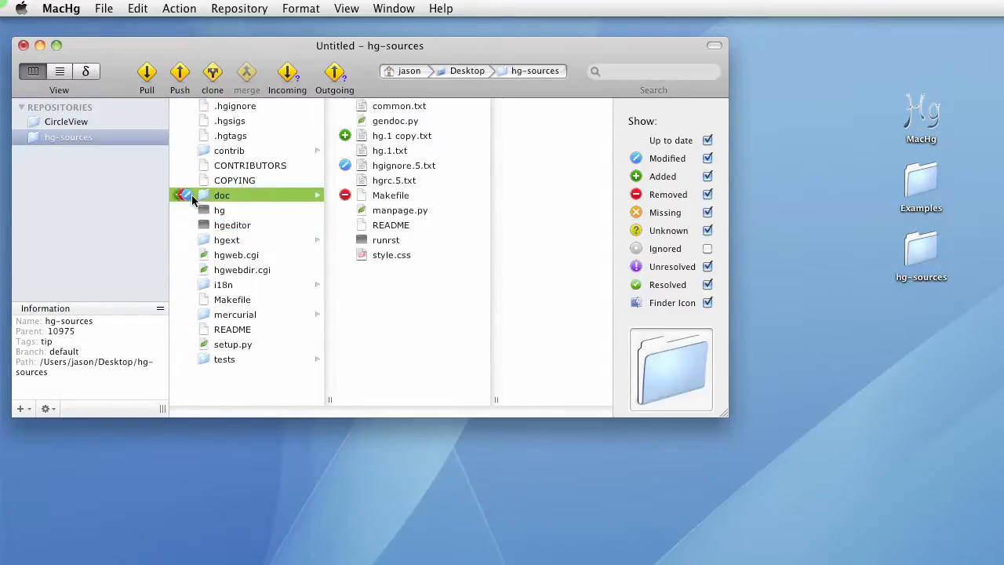
key("super+k")
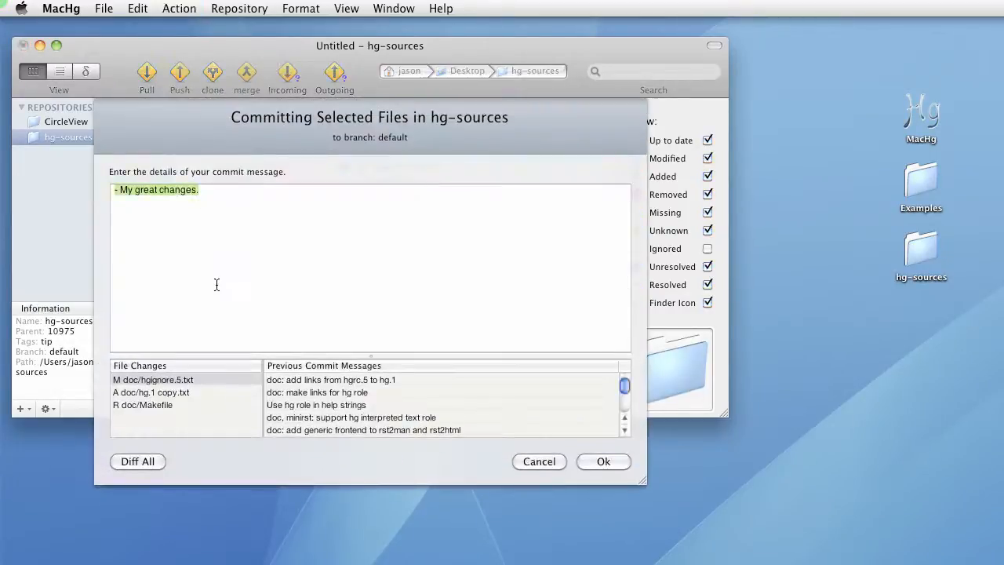
double_click(177, 382)
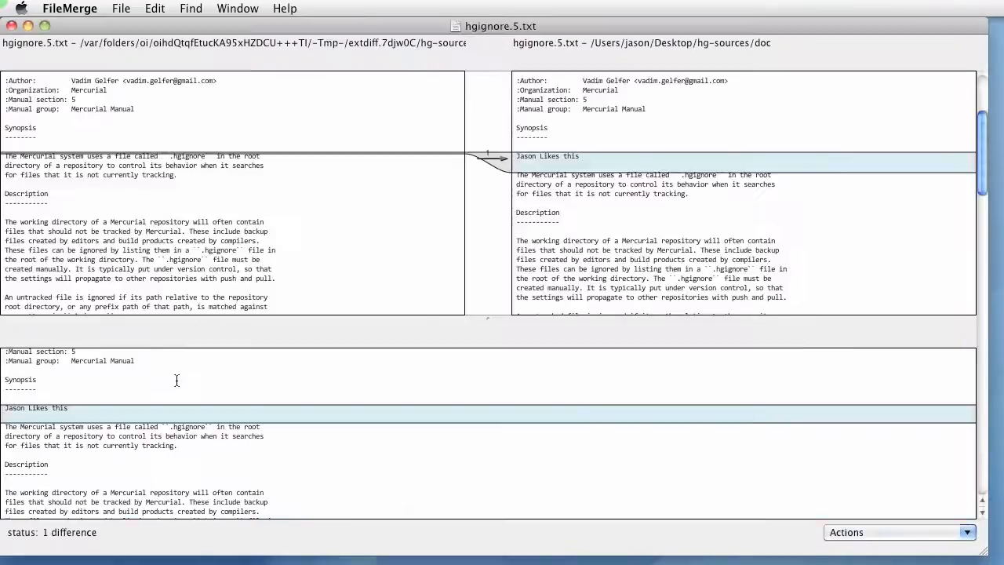
left_click(32, 412)
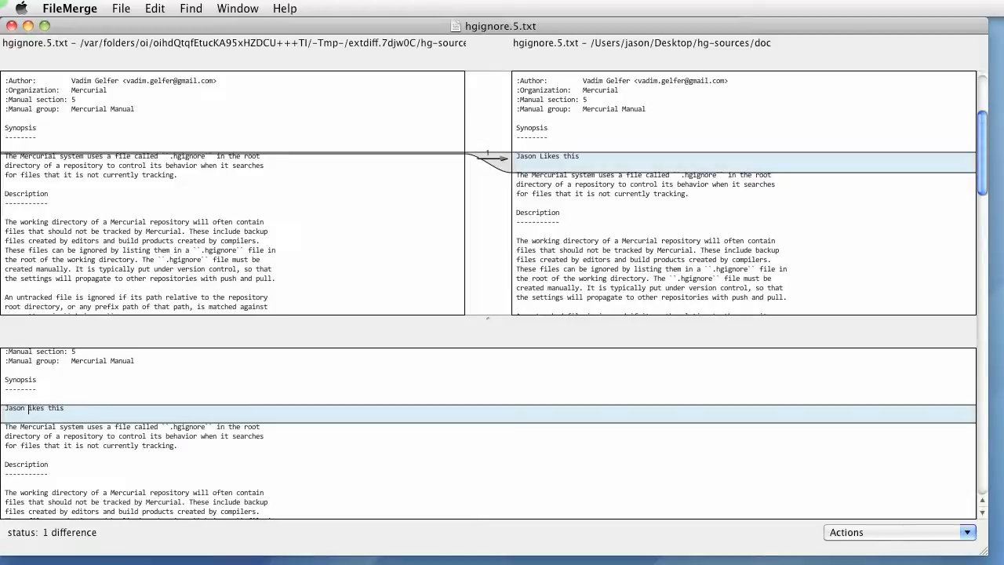
key("super+q")
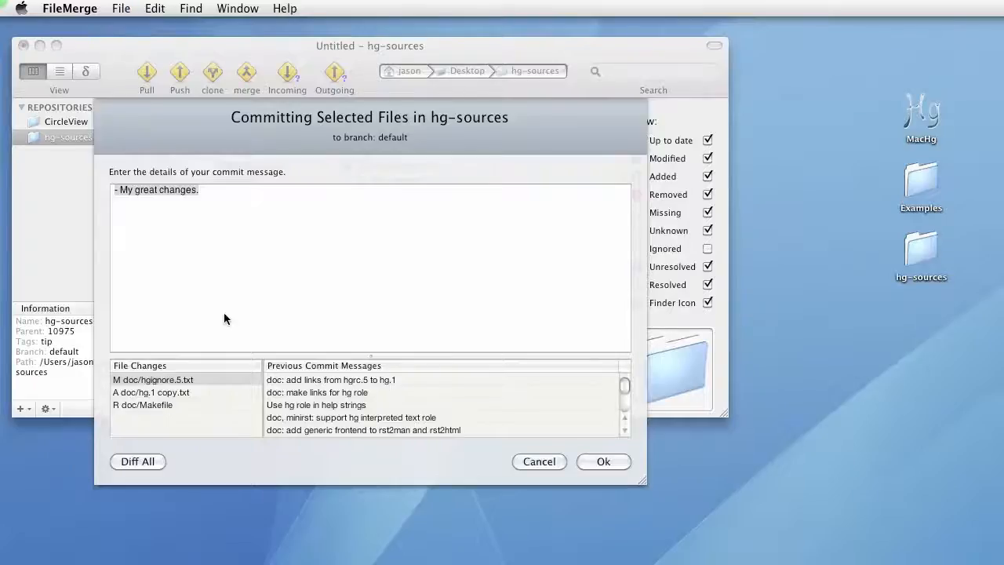
left_click(581, 463)
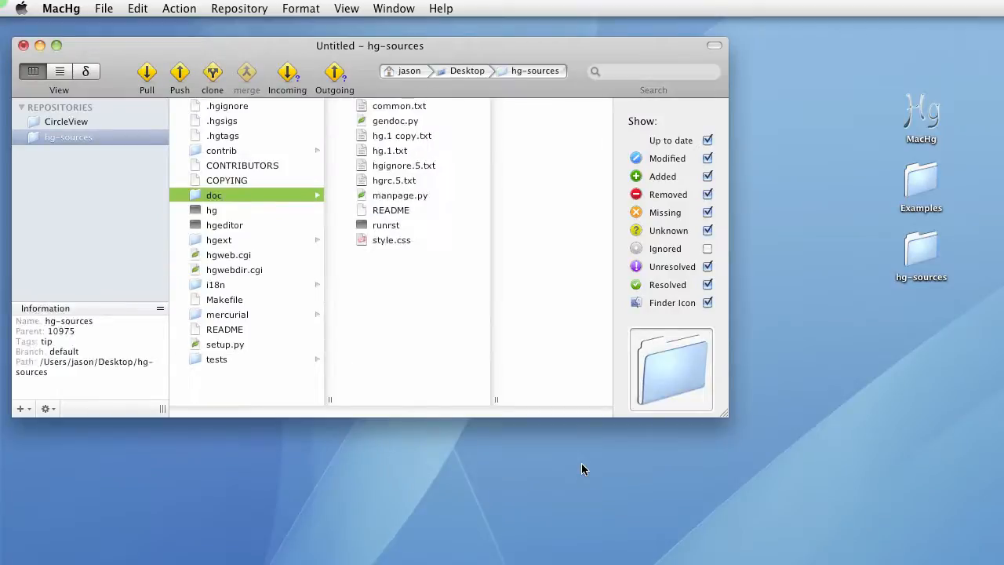
Switch to the history view and inspect the details of the newest changeset
left_click(59, 71)
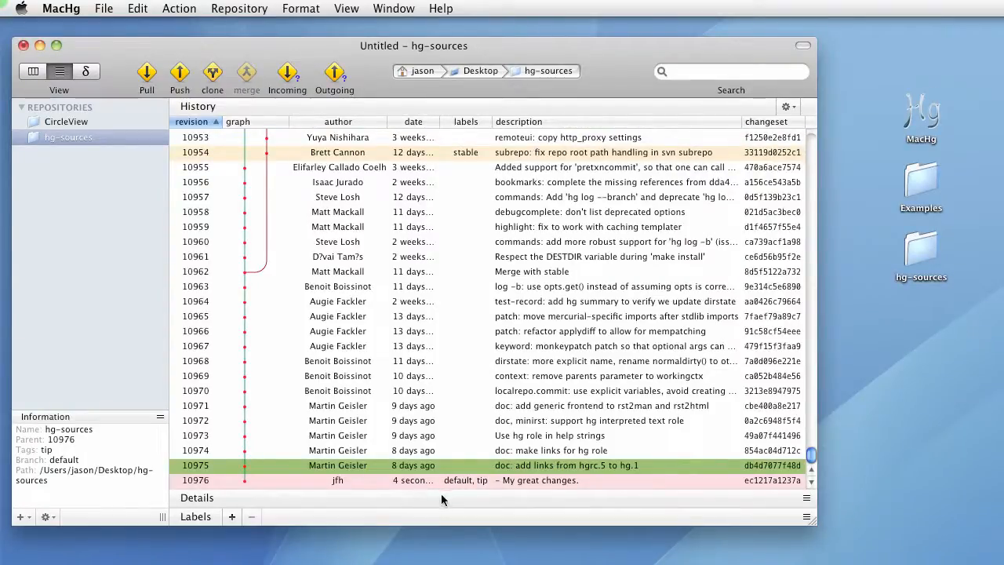
left_click(441, 499)
scroll(469, 375, "down", 4)
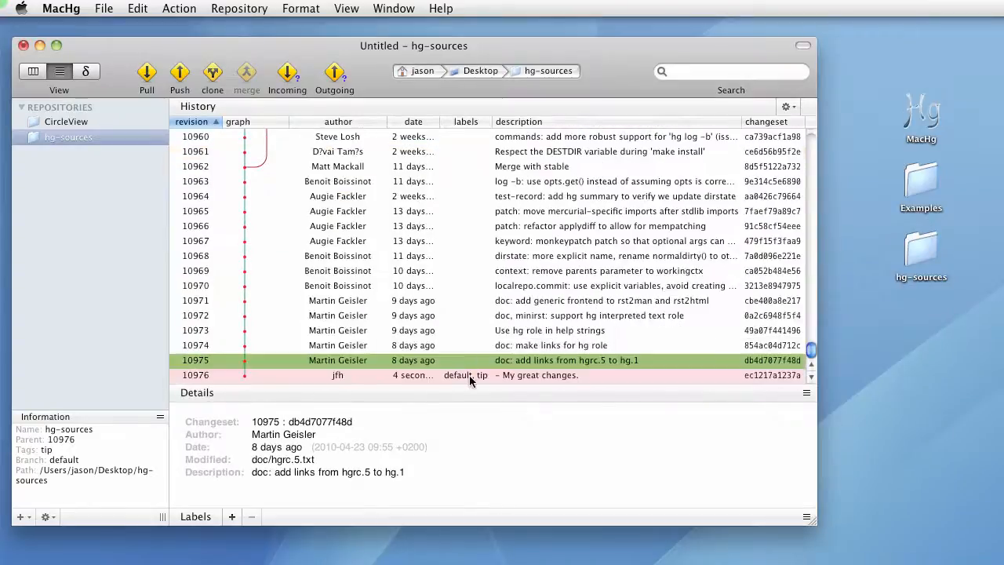
left_click(469, 375)
scroll(442, 448, "down", 2)
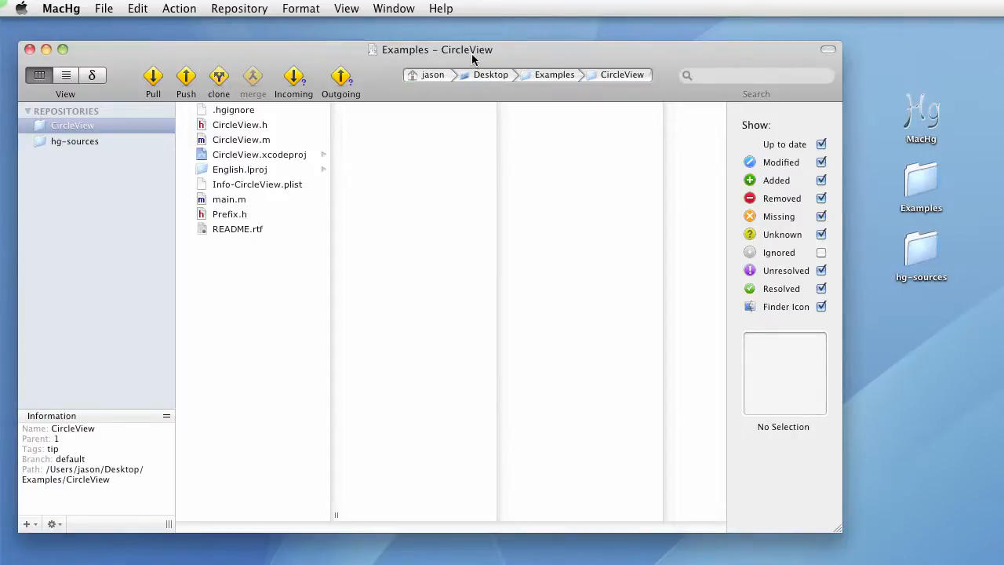
Clone the CircleView repository with the short name CircleViewBugFix and a local path ending in CircleViewBugFix
left_click(73, 128)
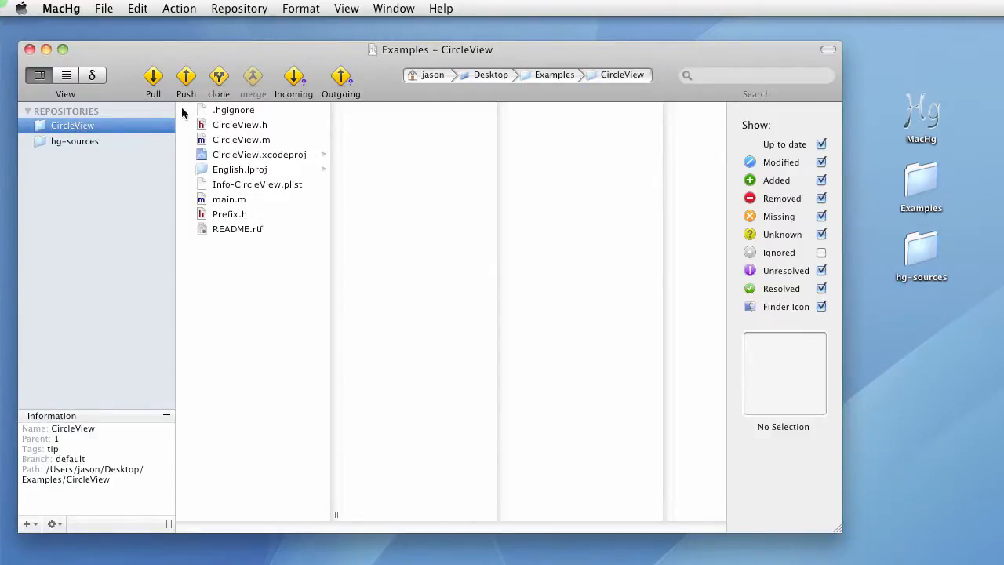
left_click(215, 77)
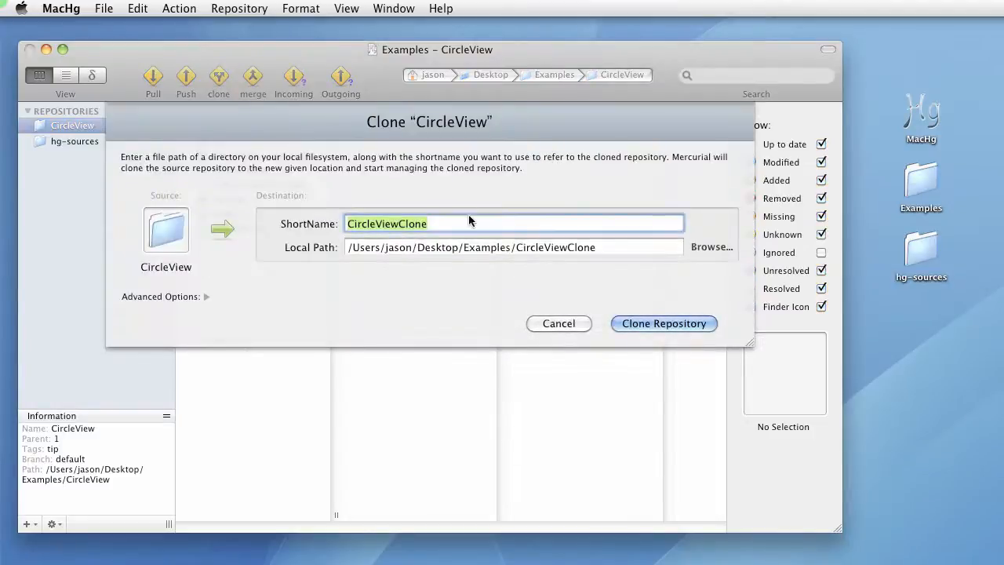
left_click(466, 224)
key("BackSpace")
key("BackSpace")
key("BackSpace")
key("BackSpace")
key("BackSpace")
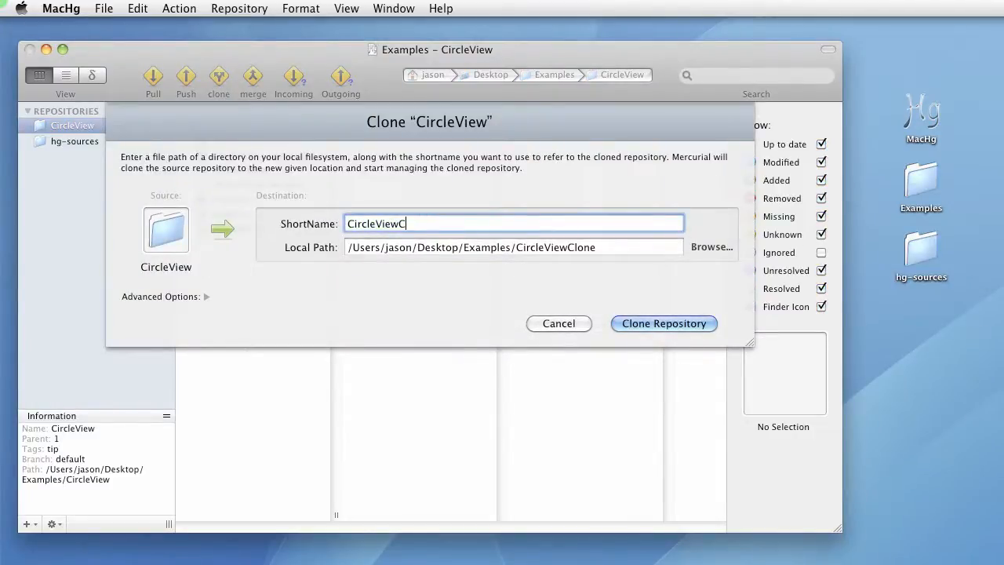
type("BugFix")
key("shift+Left")
key("shift+Left")
key("shift+Left")
key("shift+Left")
key("super+c")
left_click_drag(567, 248, 596, 248)
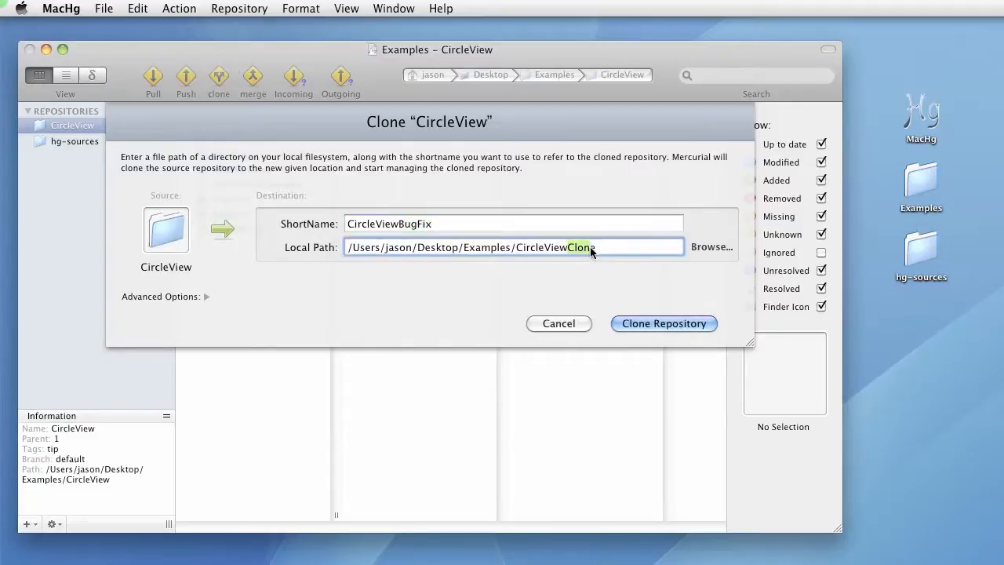
key("super+v")
left_click(664, 323)
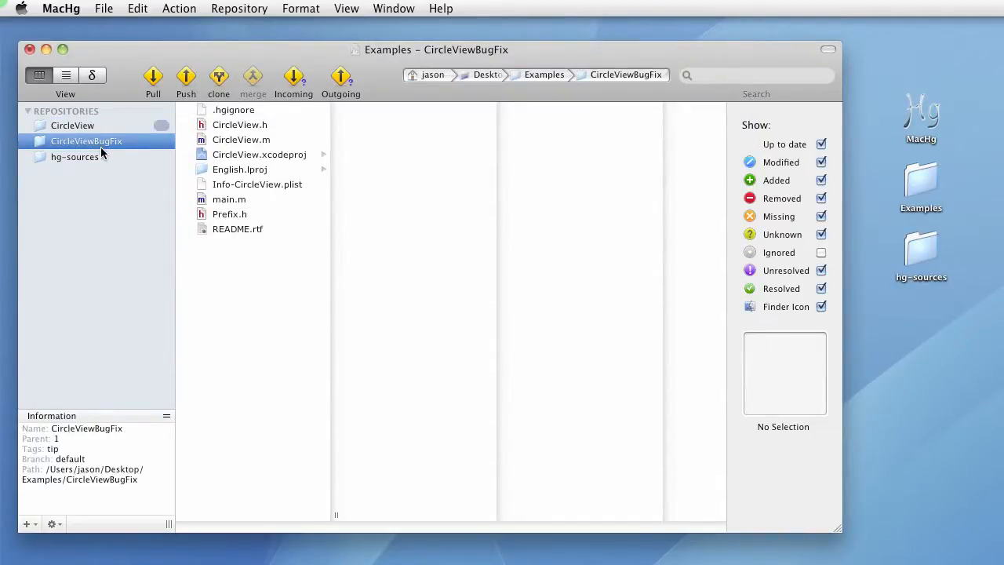
double_click(918, 188)
left_click_drag(843, 439, 844, 367)
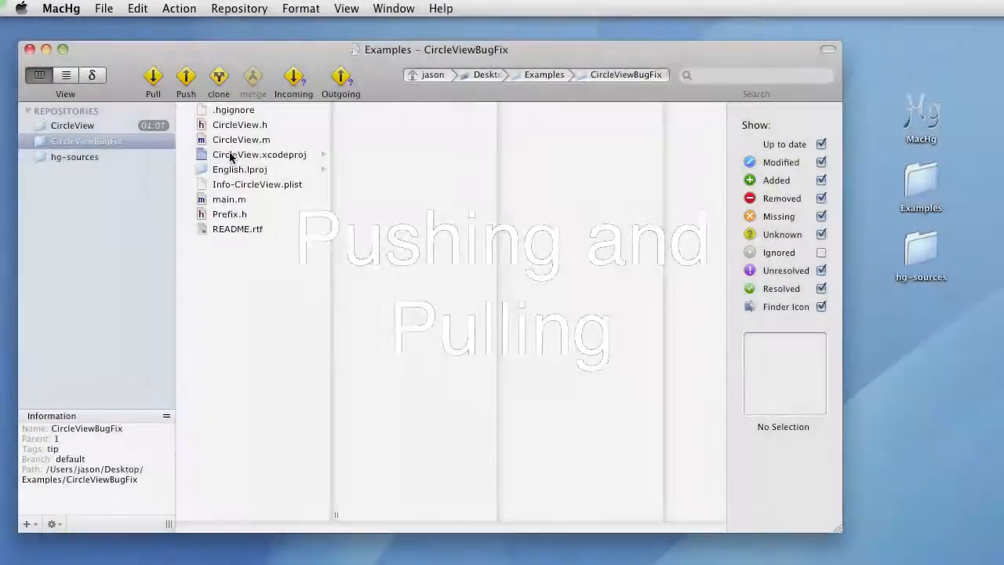
Open CircleView.m in the clone, set the radius in initWithFrame to 120.0, then save and close it
left_click(239, 140)
right_click(253, 142)
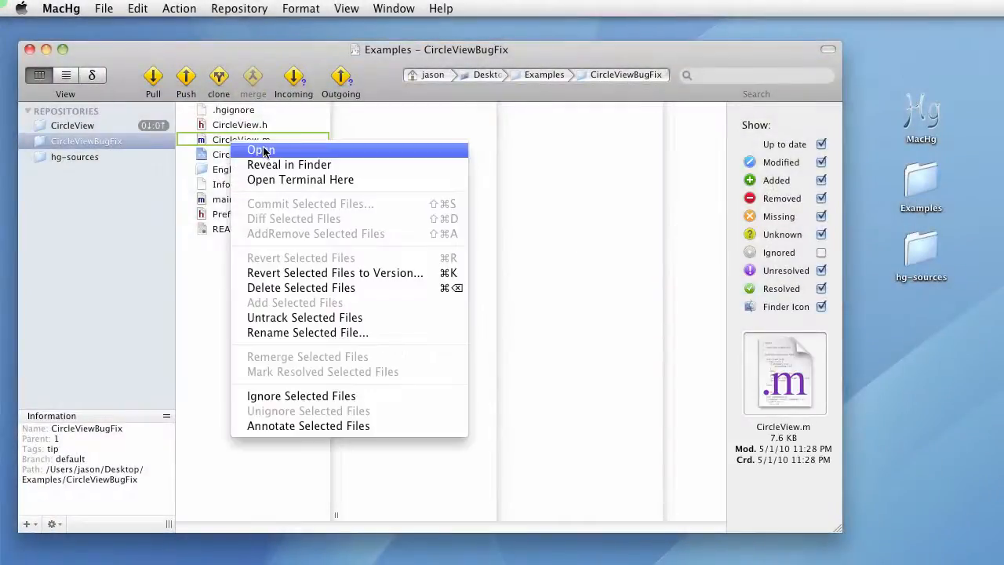
left_click(263, 149)
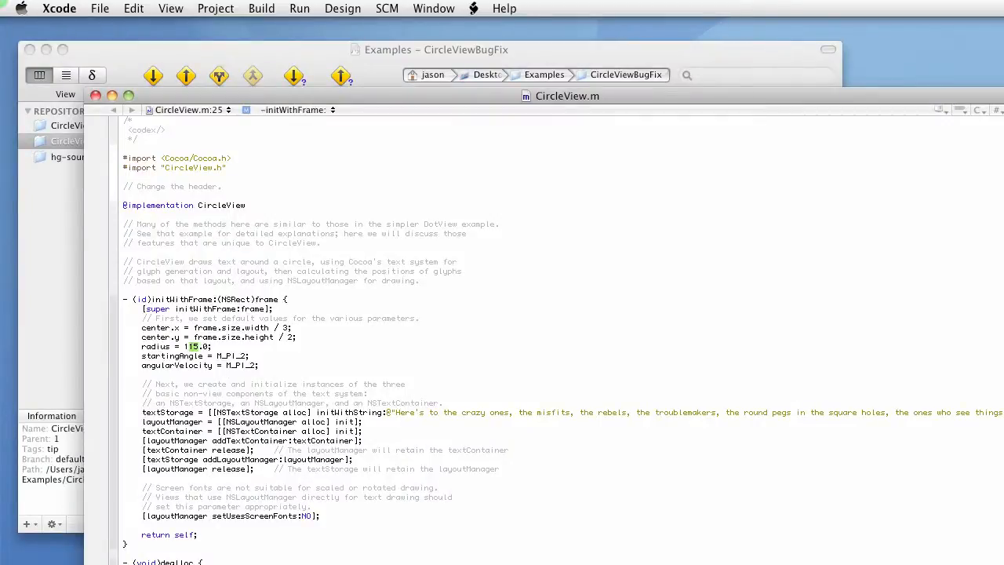
type("20")
key("super+s")
key("super+w")
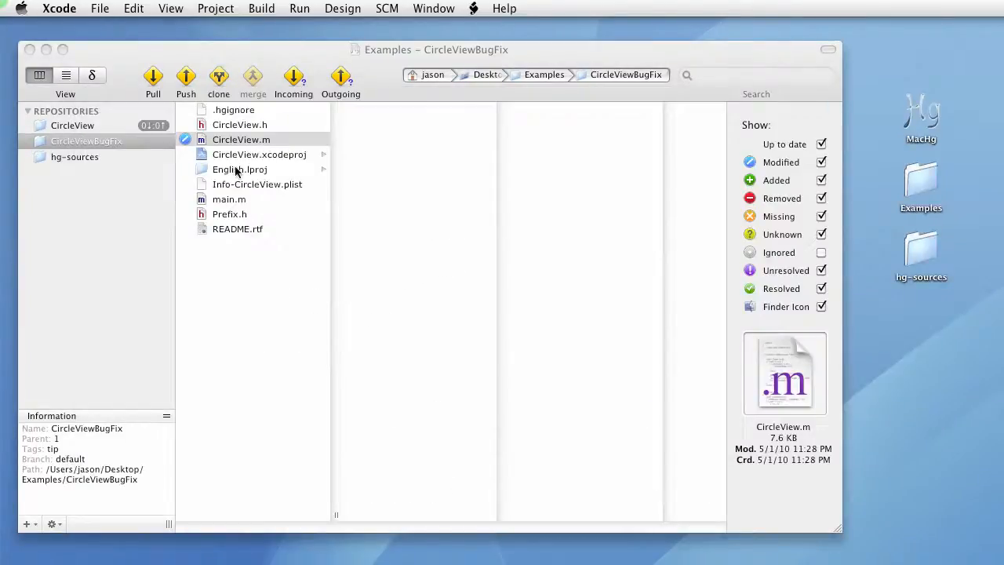
Commit the modified CircleView.m in the clone with the message '- Fix the correct rate.'
key("super+Tab")
key("super+k")
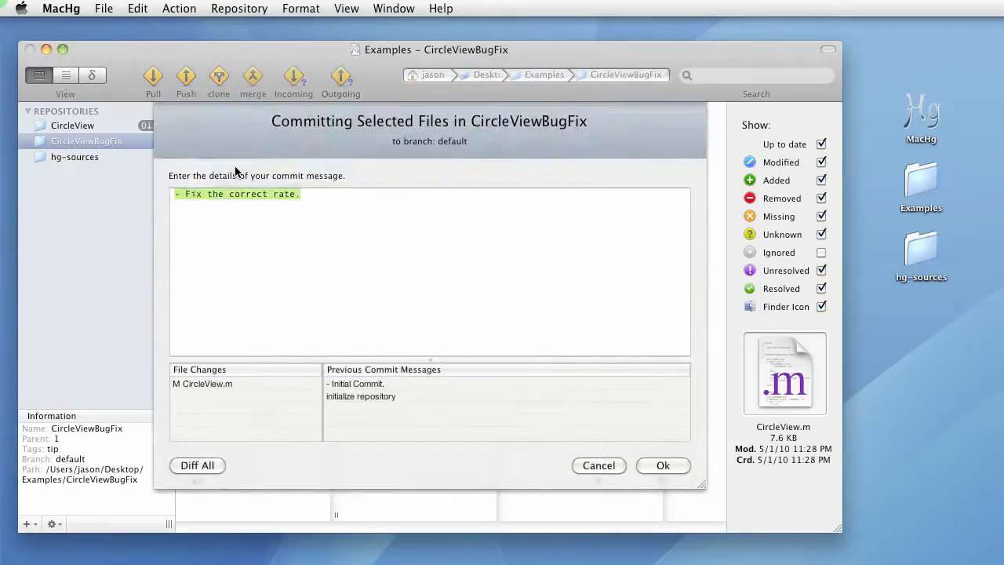
key("Return")
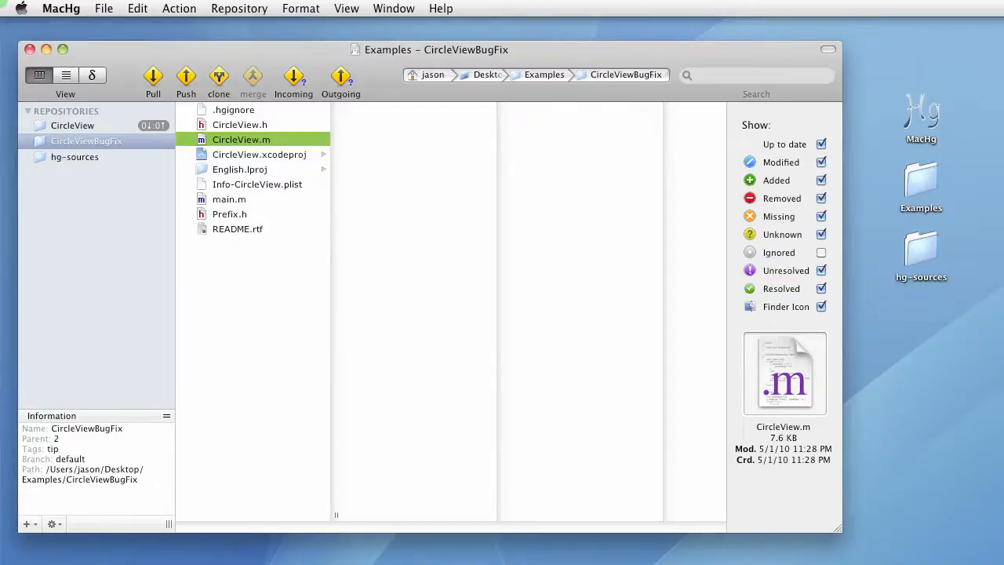
Inspect the newest changeset in the clone's history, then return to the file browser view
left_click(70, 75)
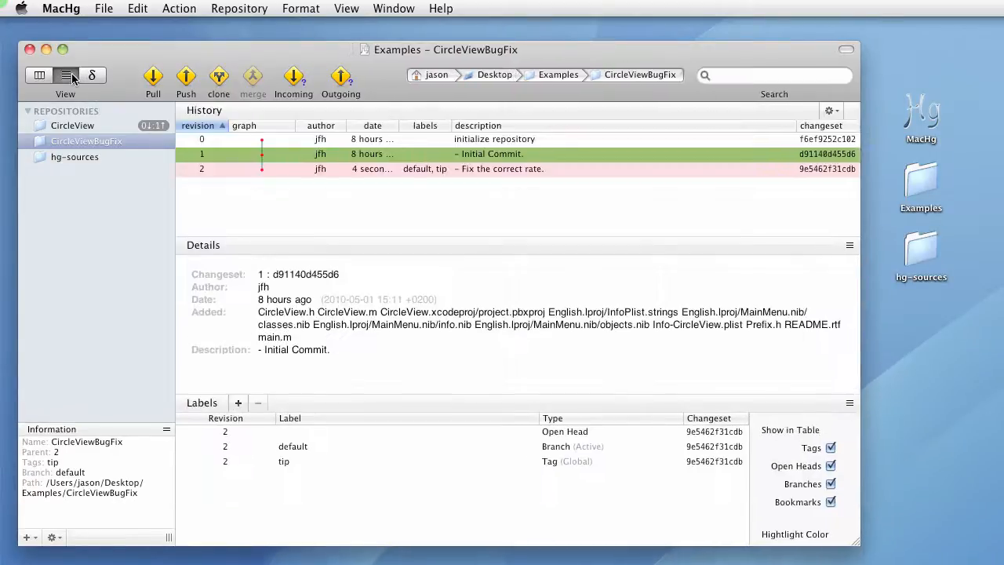
left_click(365, 174)
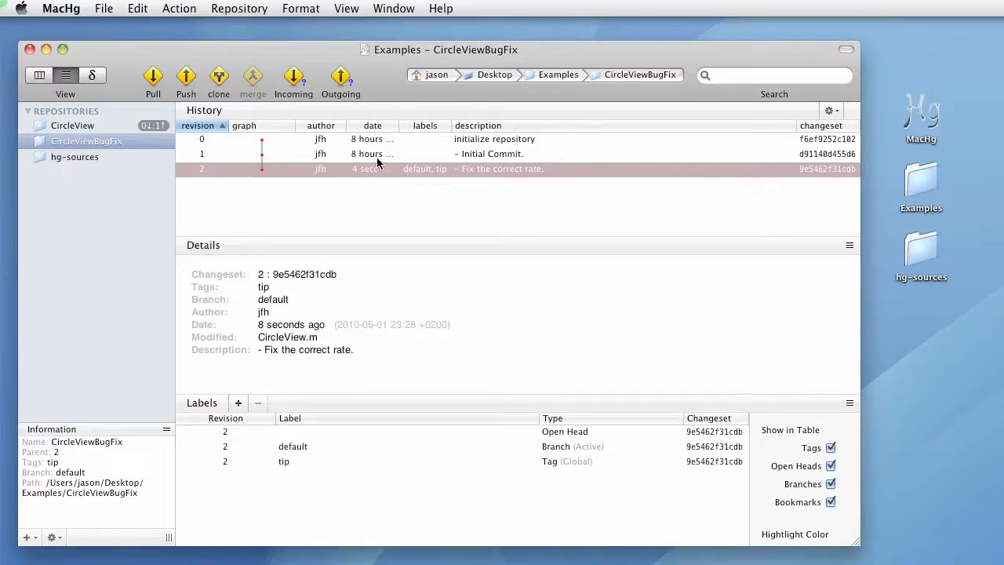
key("super+1")
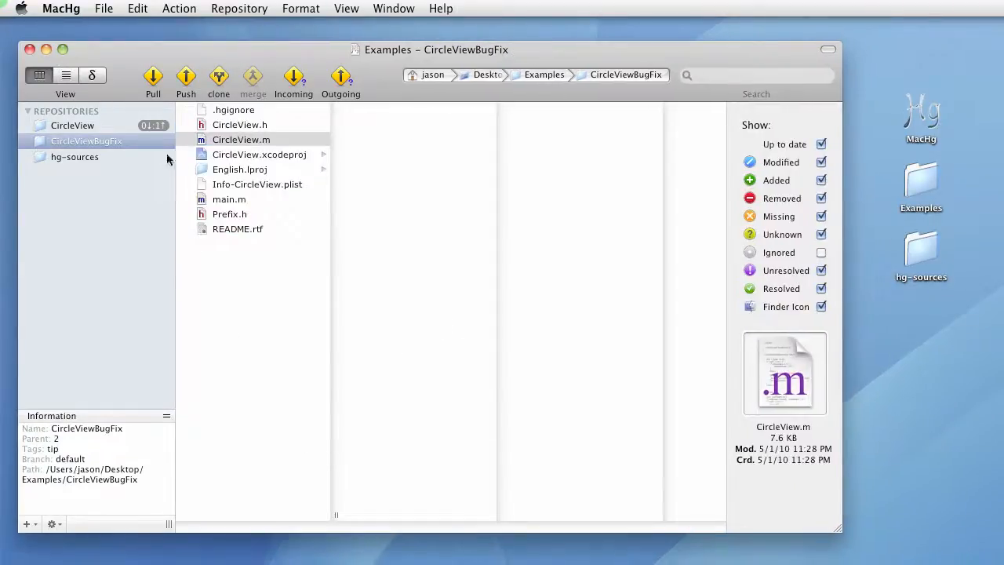
Push the CircleViewBugFix changes into the CircleView repository with default options and dismiss the results
left_click(117, 143)
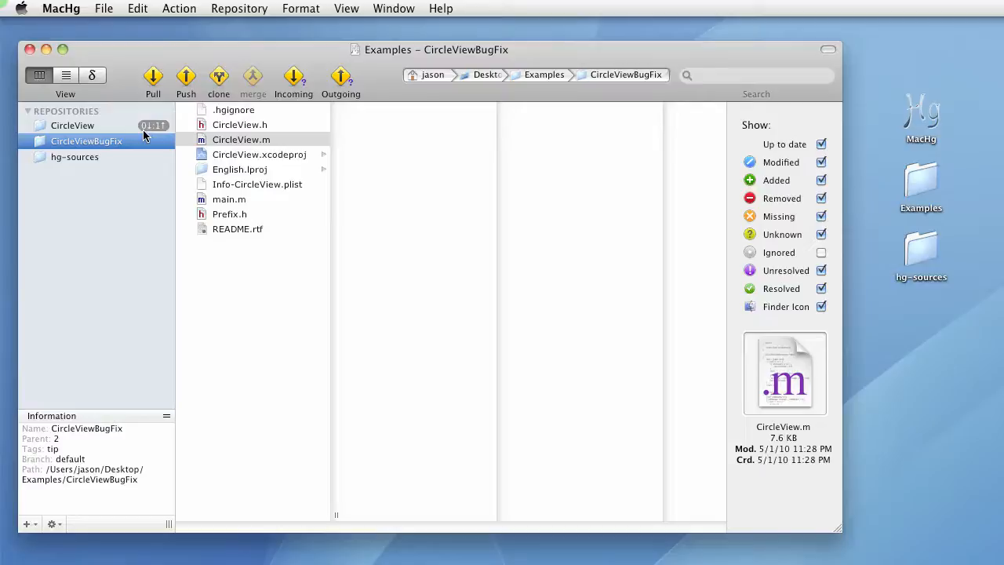
left_click(188, 76)
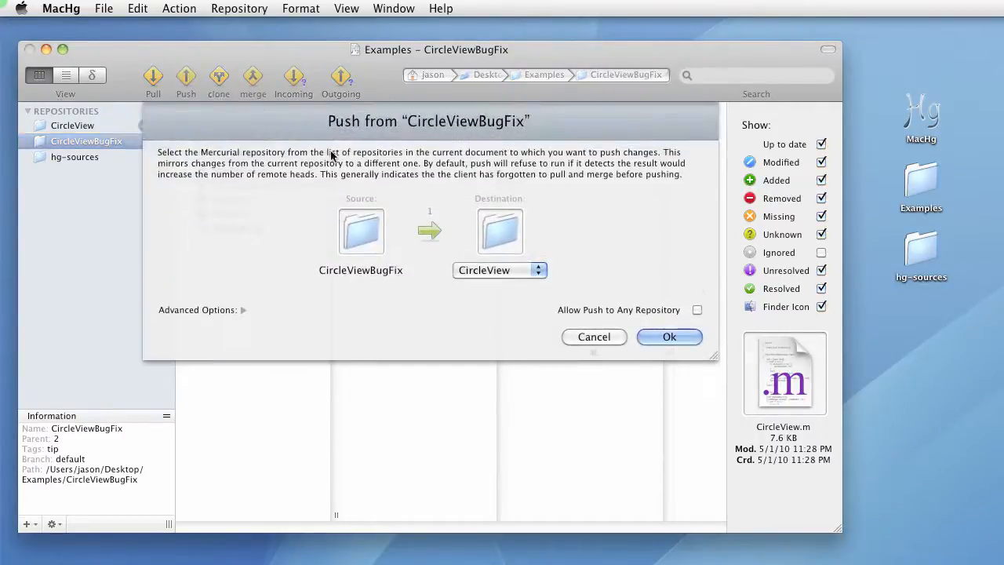
left_click(243, 310)
left_click(318, 362)
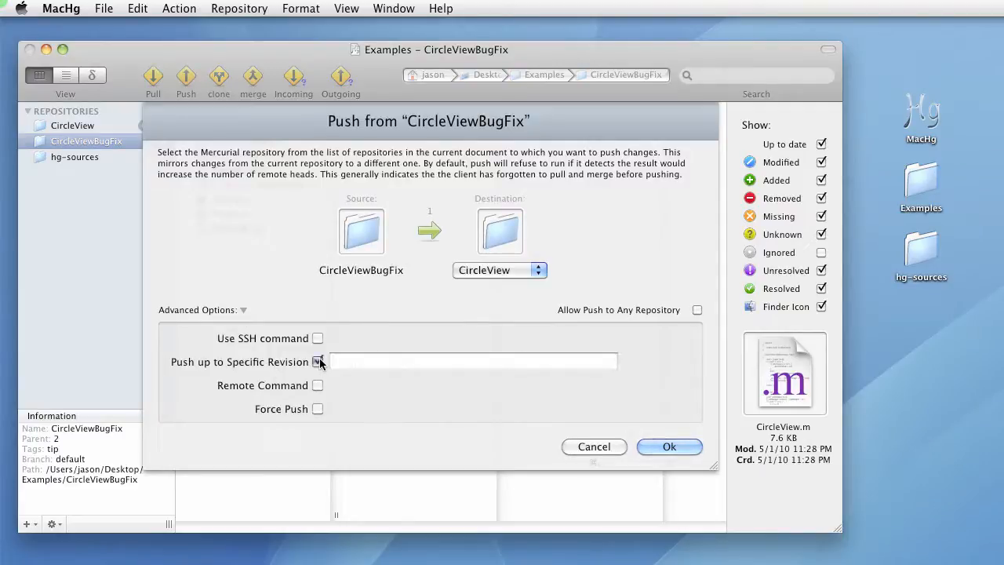
left_click(318, 361)
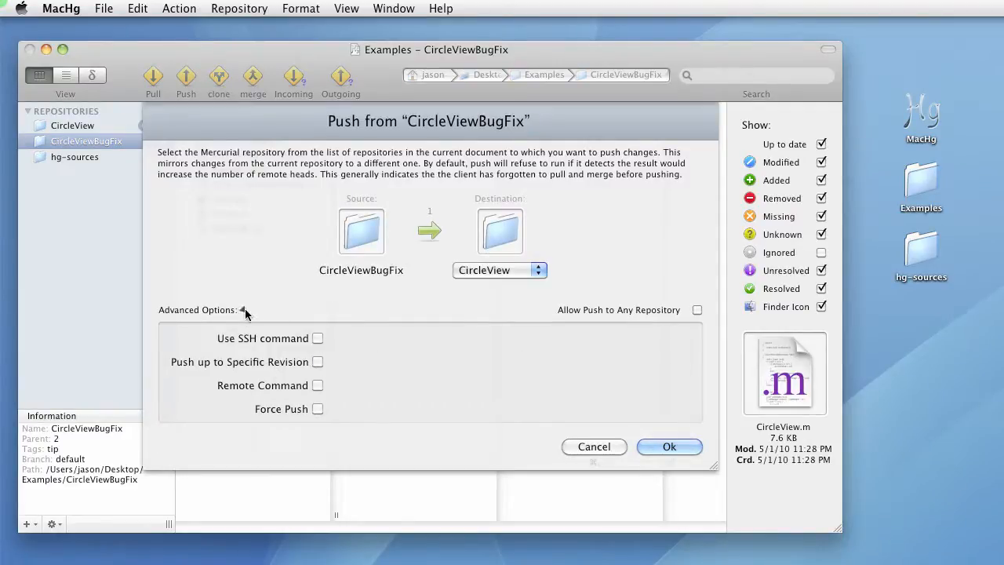
left_click(244, 310)
left_click(642, 338)
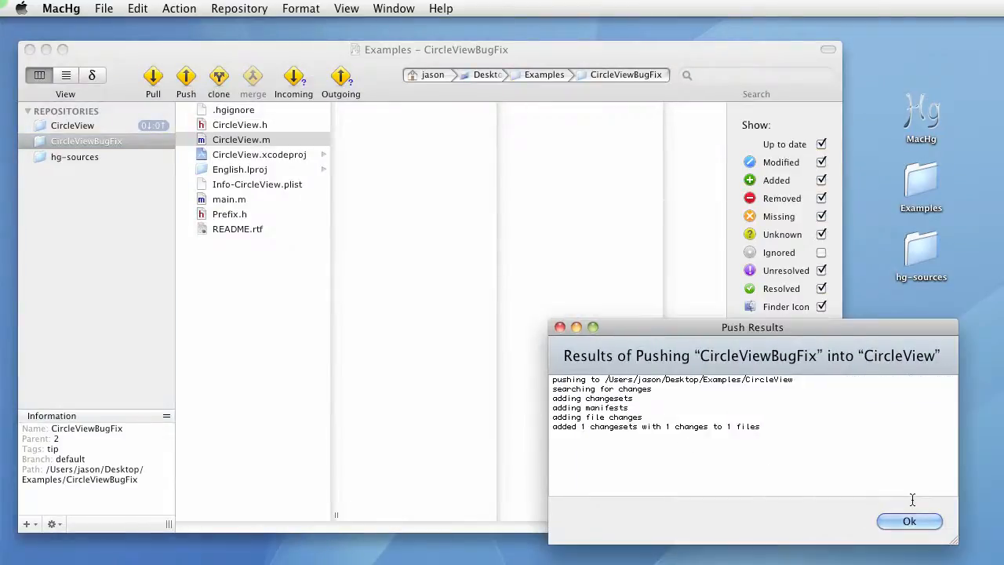
left_click(932, 520)
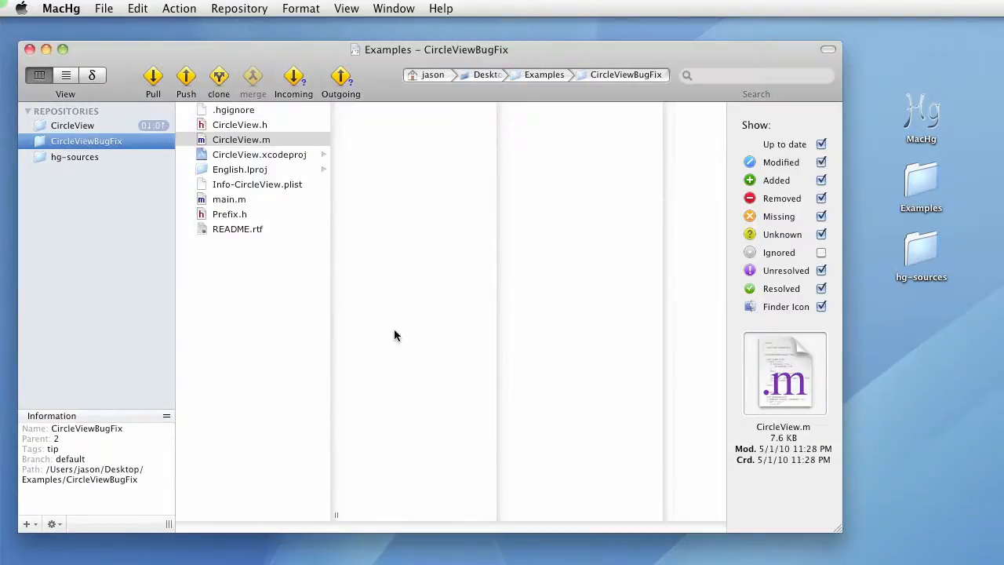
Open the recent repositories document ExampleRepositories.mchg
left_click(122, 125)
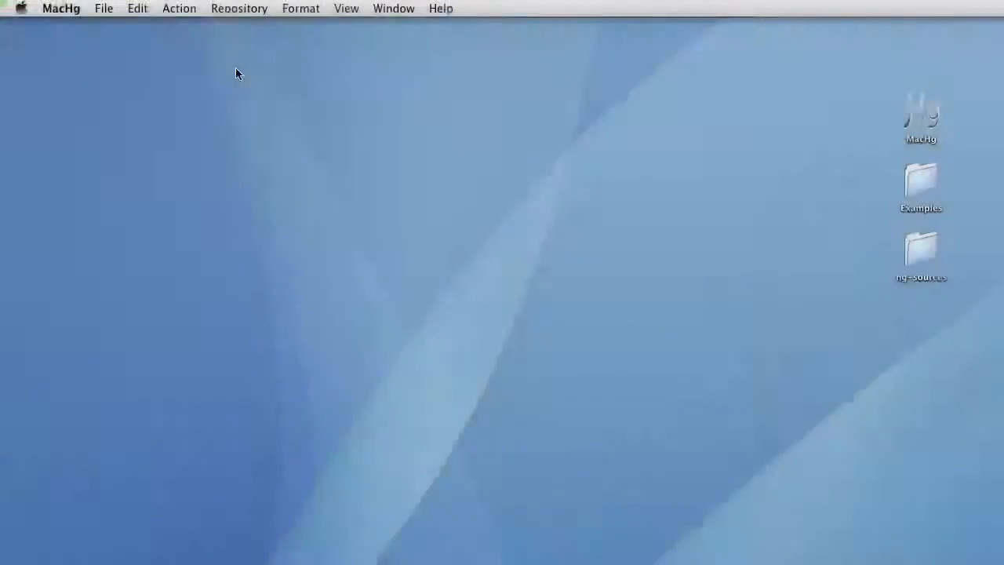
left_click(104, 8)
mouse_move(122, 62)
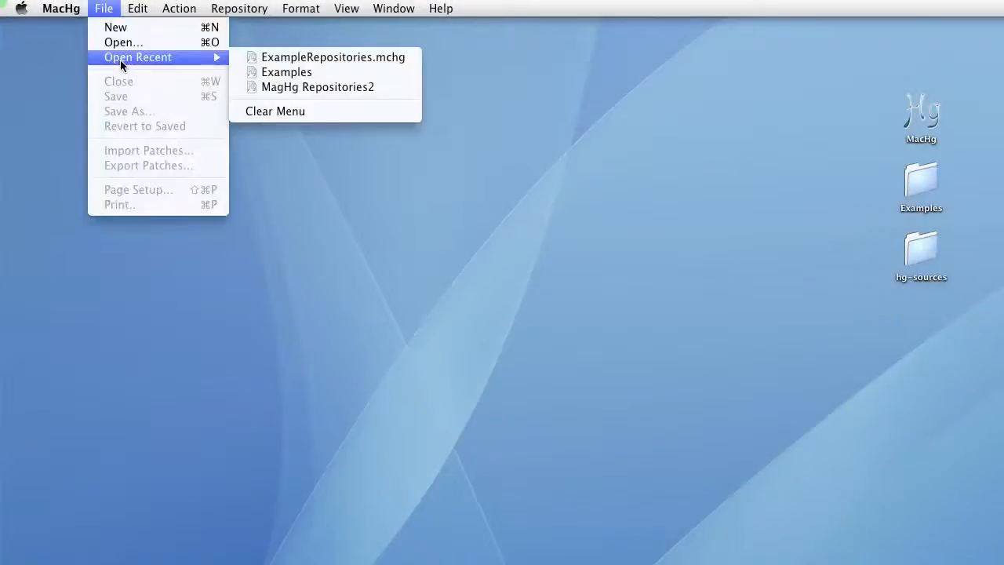
left_click(271, 58)
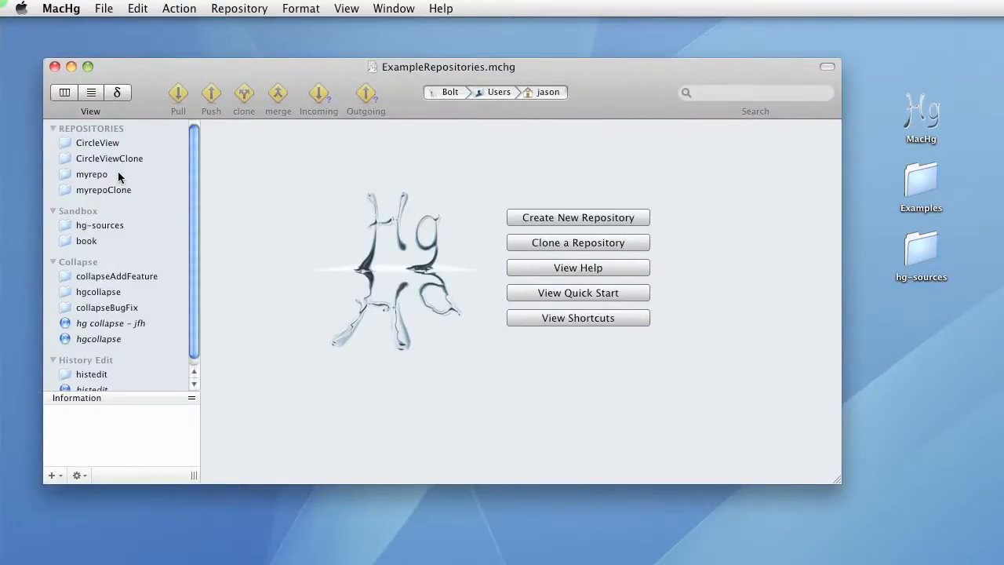
Add a new repository group below the Collapse group and name it hello
scroll(142, 311, "down", 1)
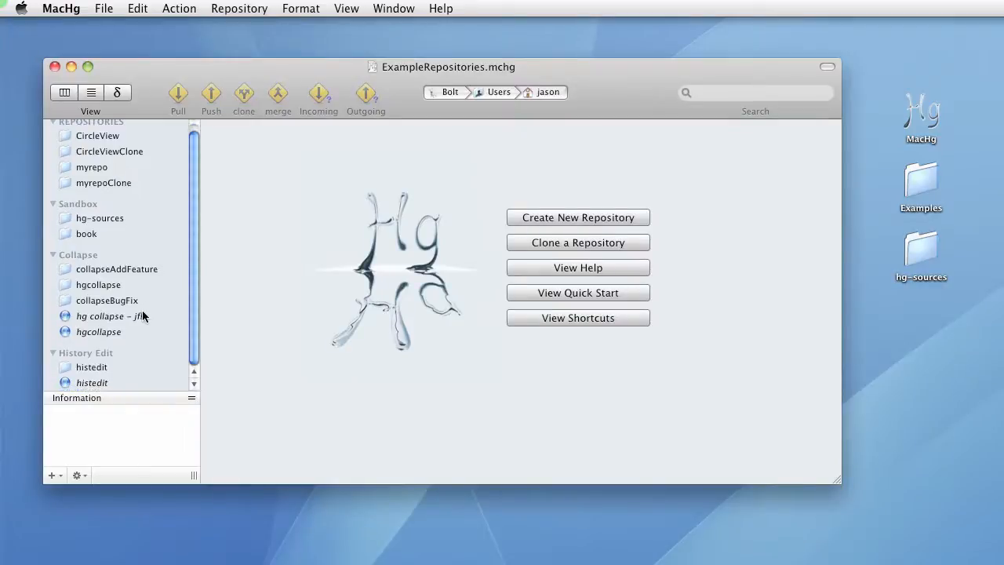
right_click(90, 255)
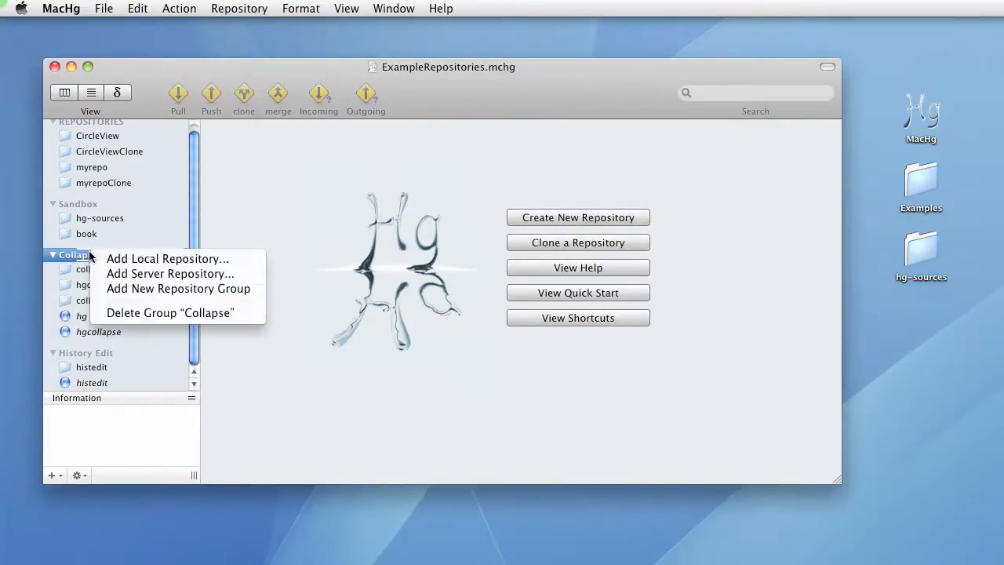
left_click(144, 290)
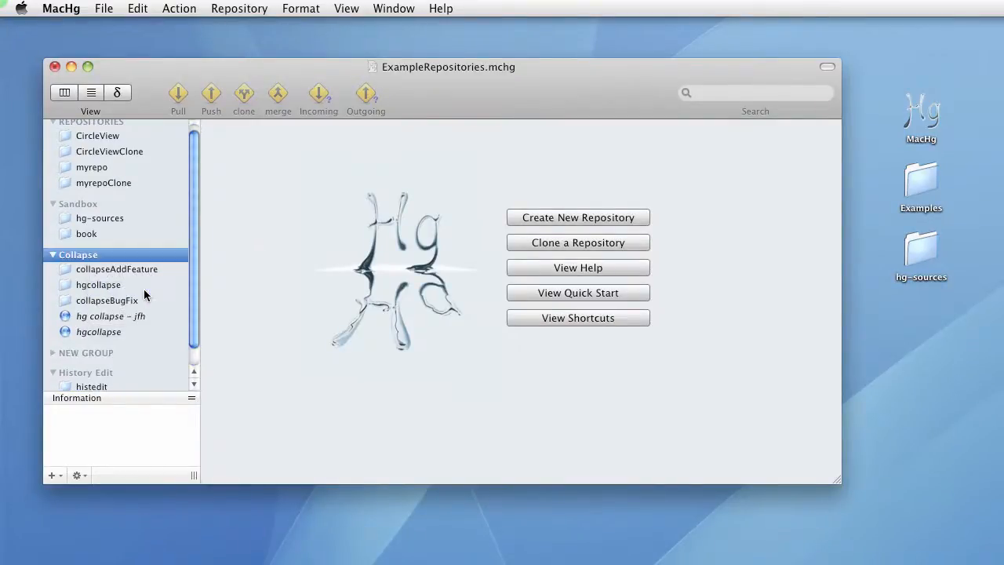
scroll(121, 326, "down", 1)
left_click(101, 334)
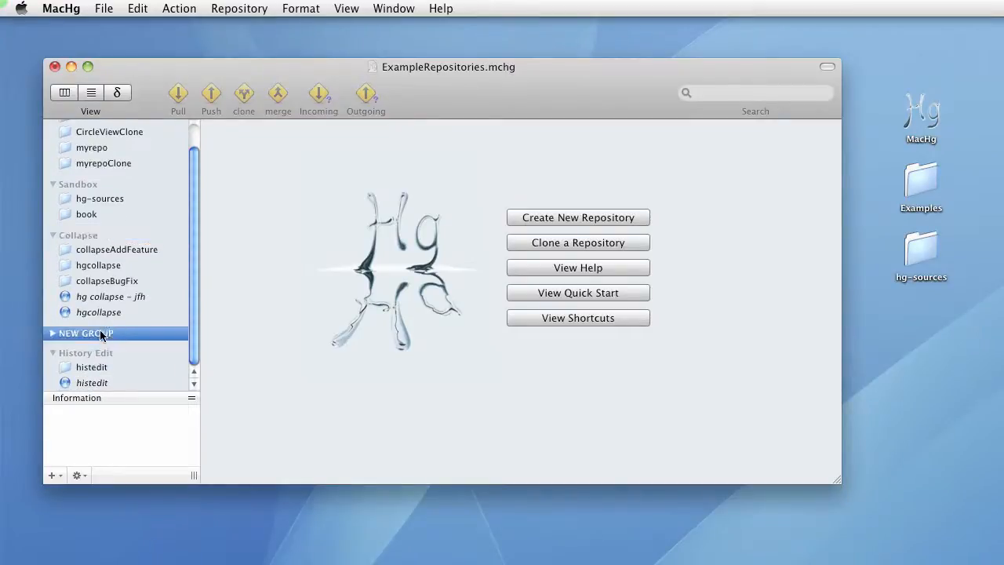
left_click(101, 334)
type("hello")
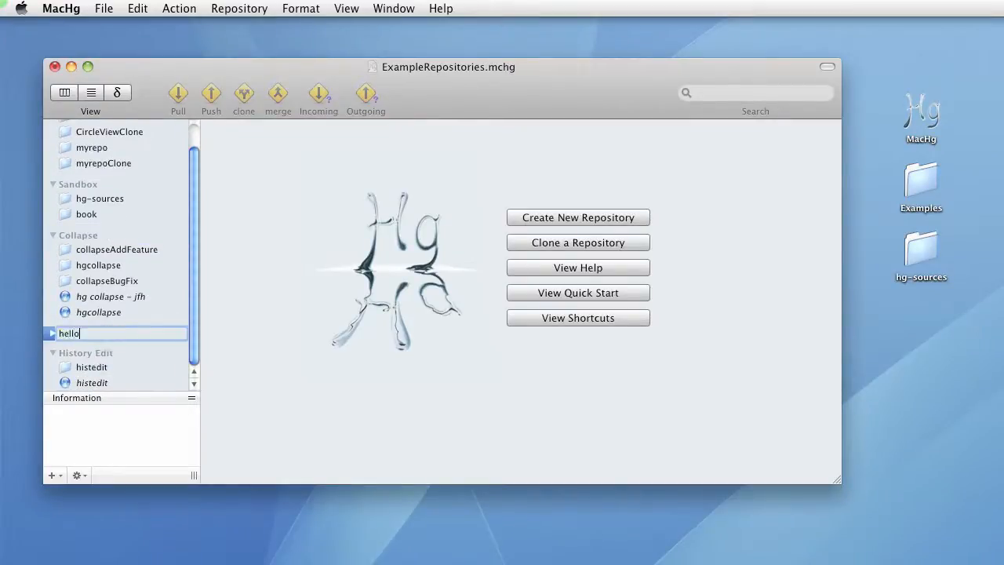
left_click(123, 334)
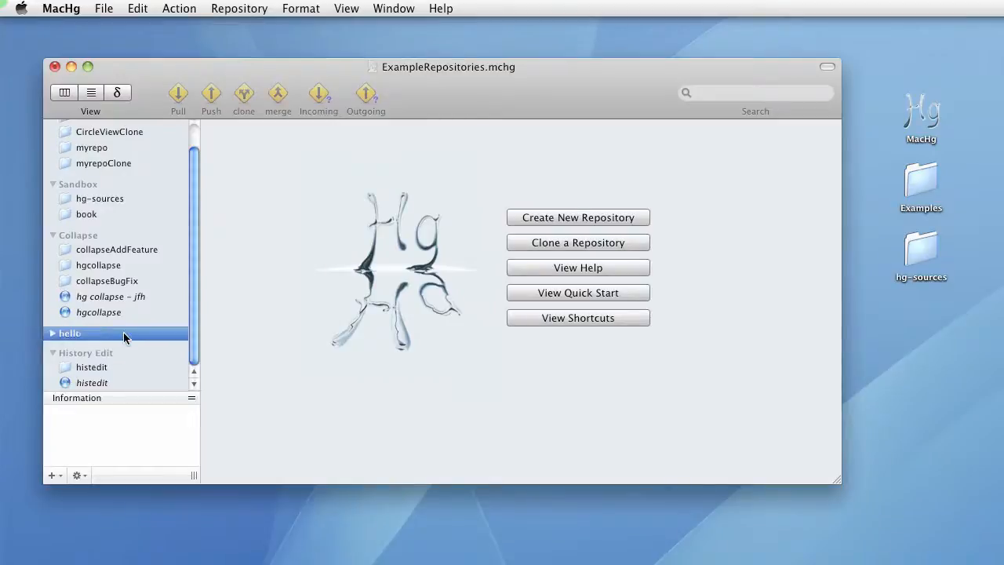
right_click(123, 334)
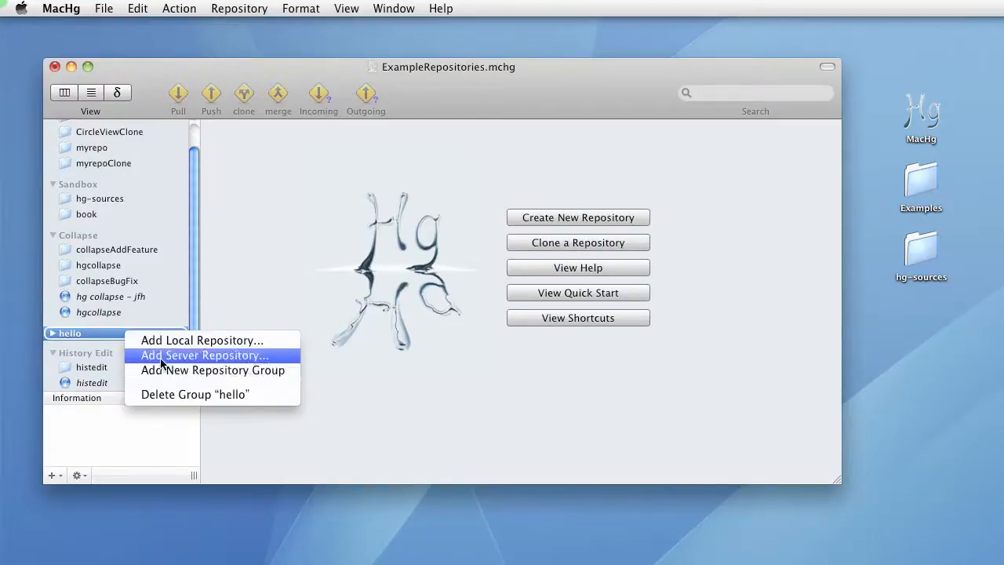
left_click(160, 357)
left_click(320, 244)
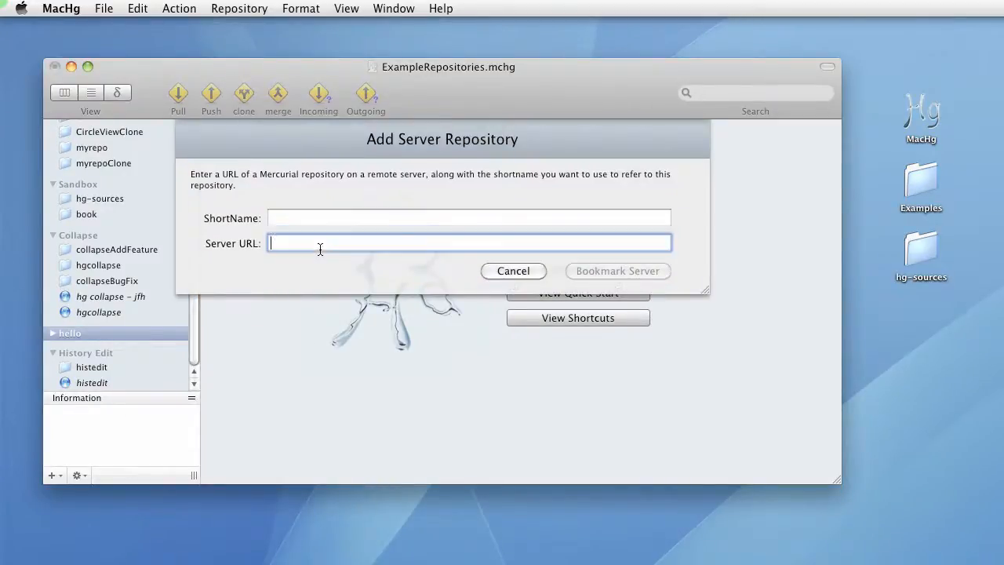
type("http://selenic.com/repo/hello")
left_click(320, 222)
type("hello")
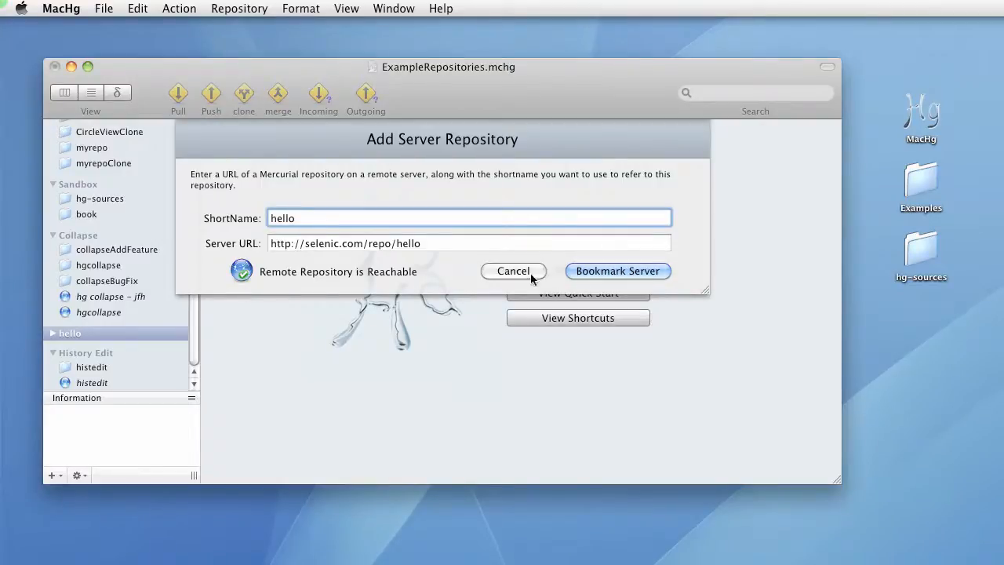
left_click(579, 274)
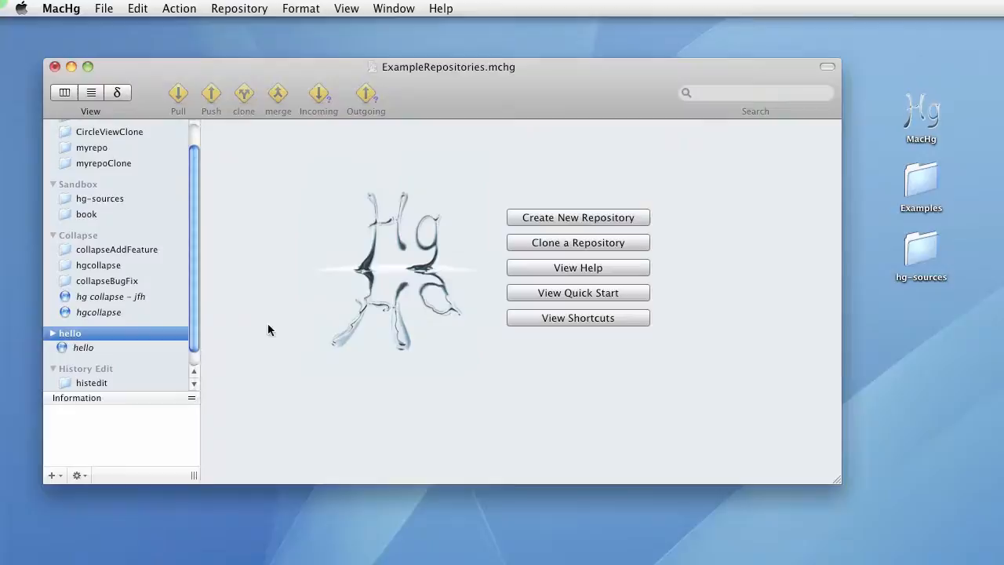
Clone the hello server repository to the local path /Users/jason/Desktop/hello
left_click(111, 345)
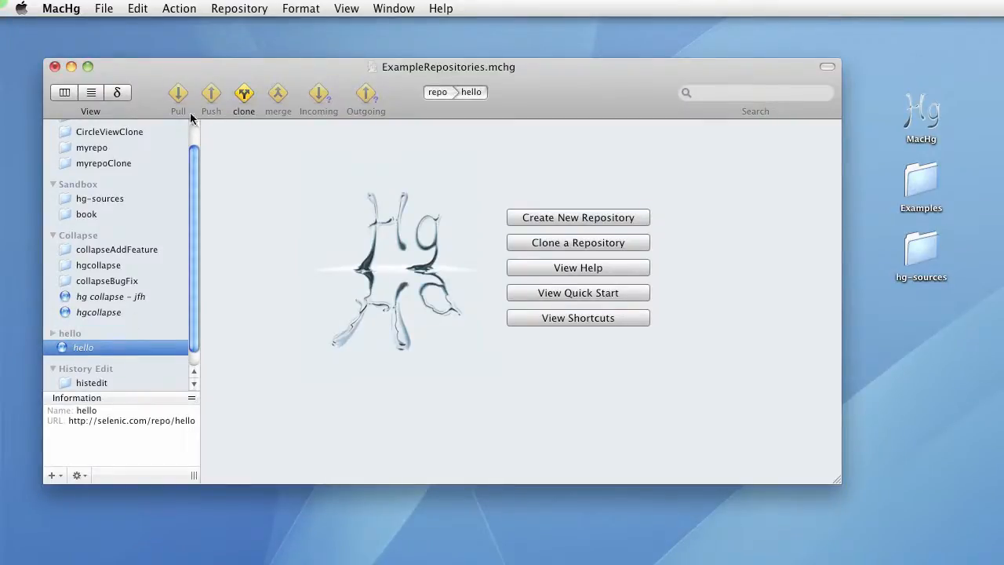
left_click(241, 95)
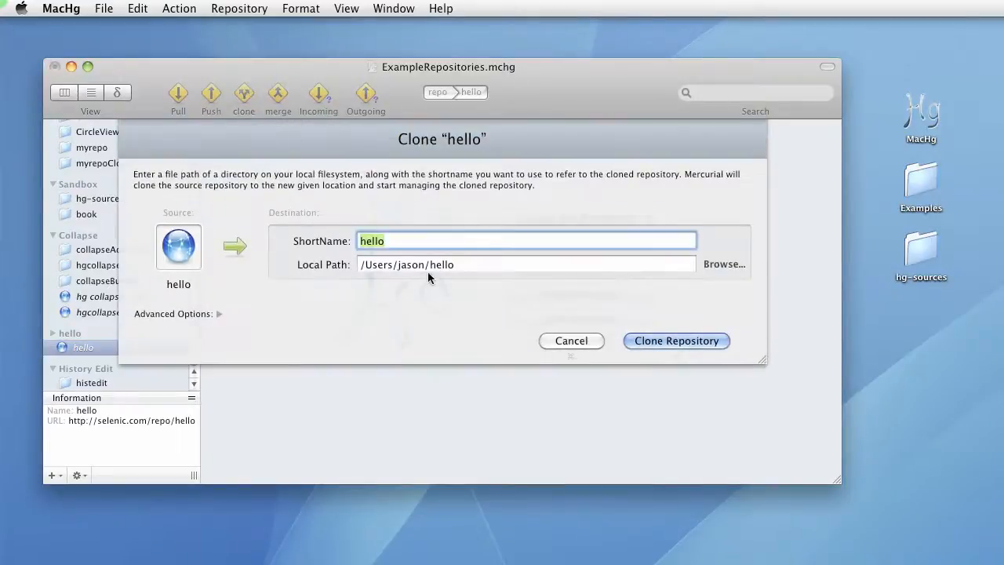
left_click(431, 266)
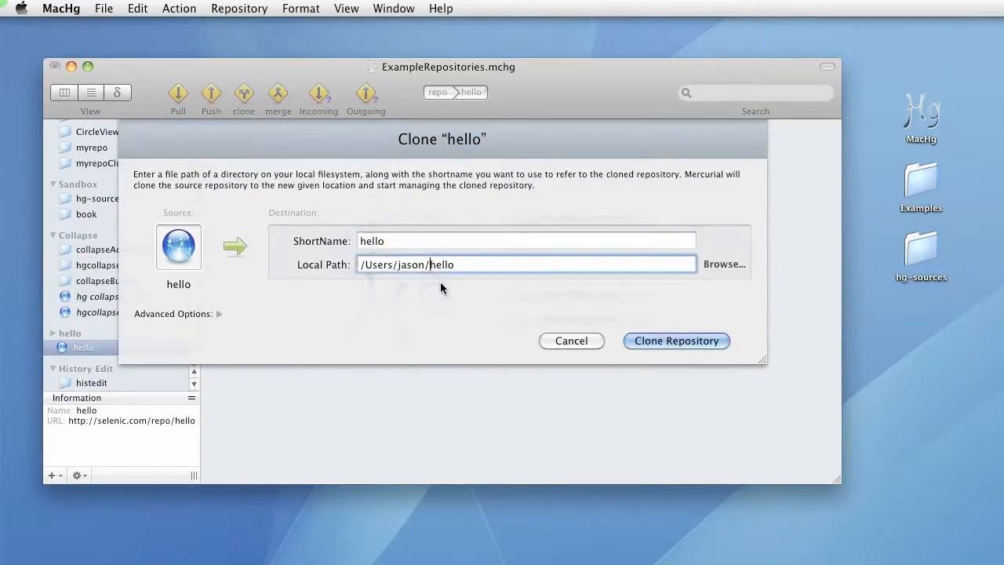
type("Desktop/")
left_click(685, 346)
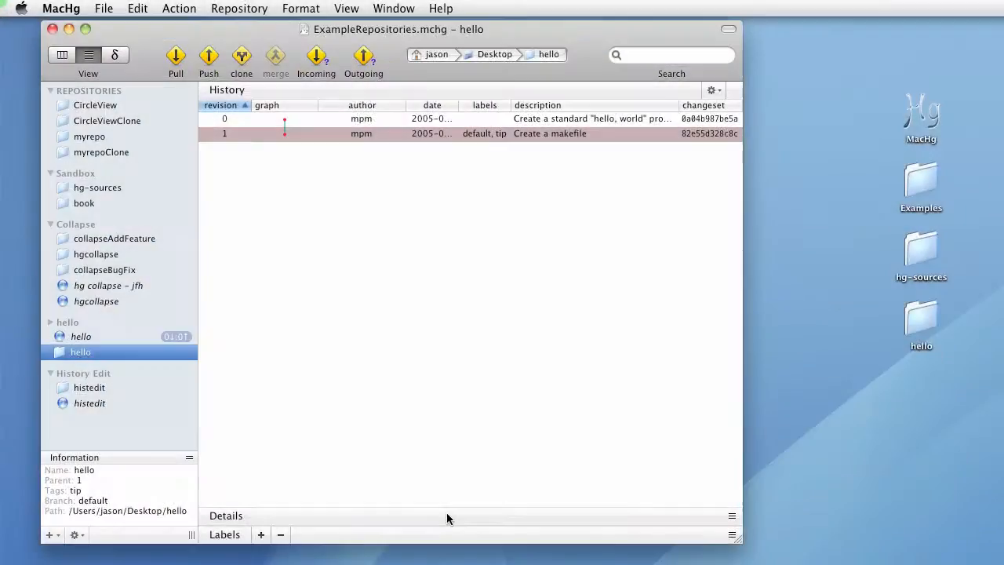
Update the myrepo repository to revision 7 ('- change for CD')
left_click(104, 138)
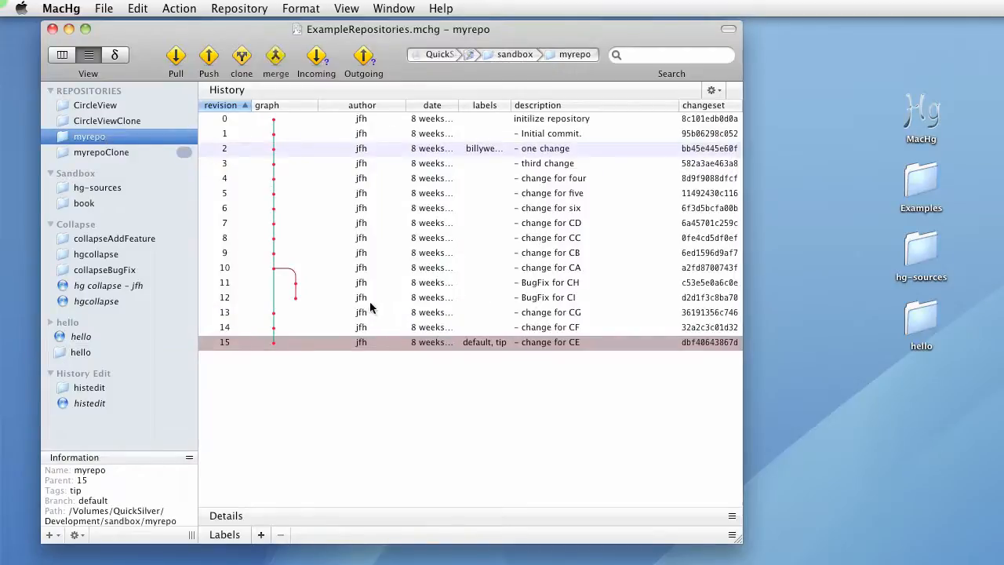
left_click(290, 223)
right_click(290, 223)
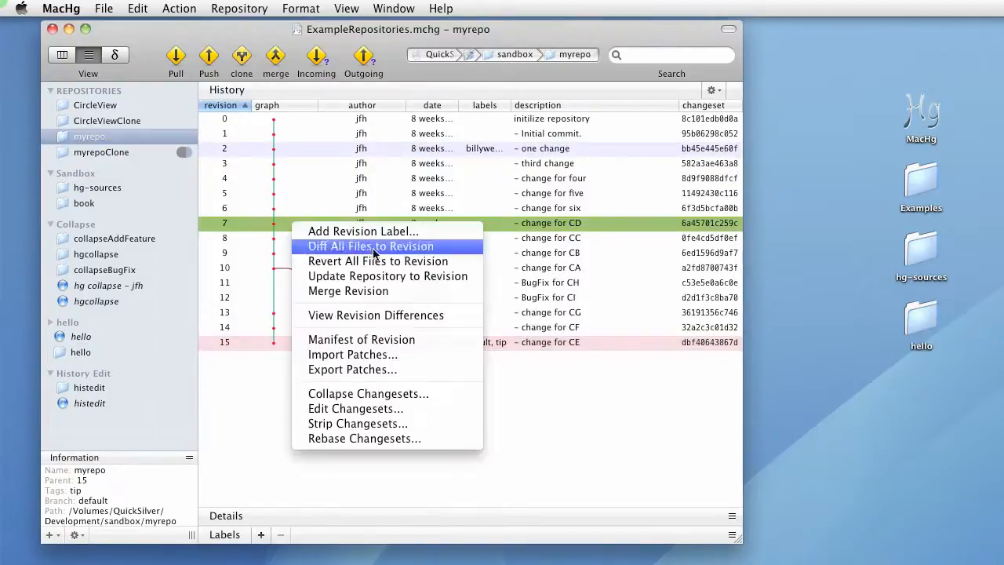
left_click(411, 277)
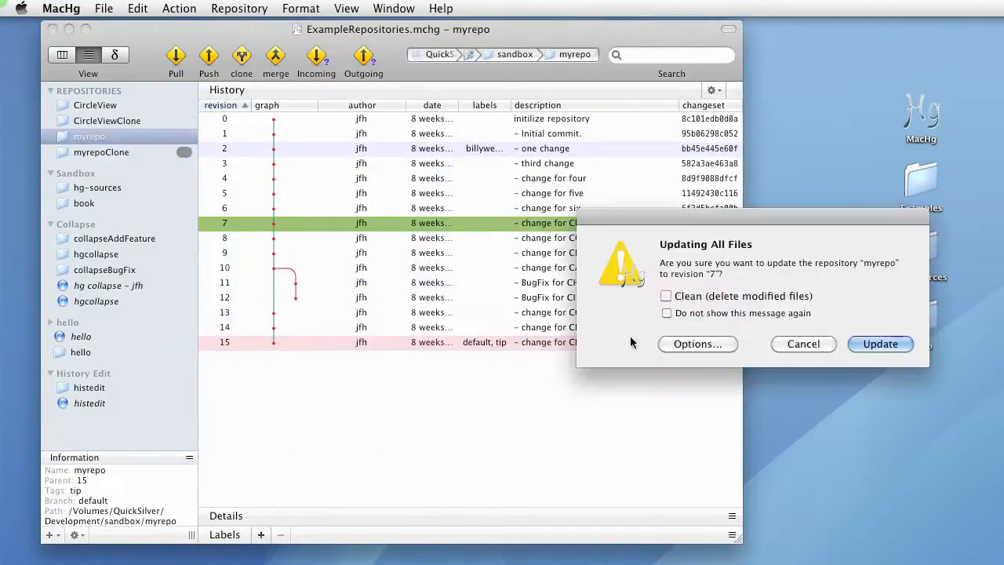
left_click(876, 342)
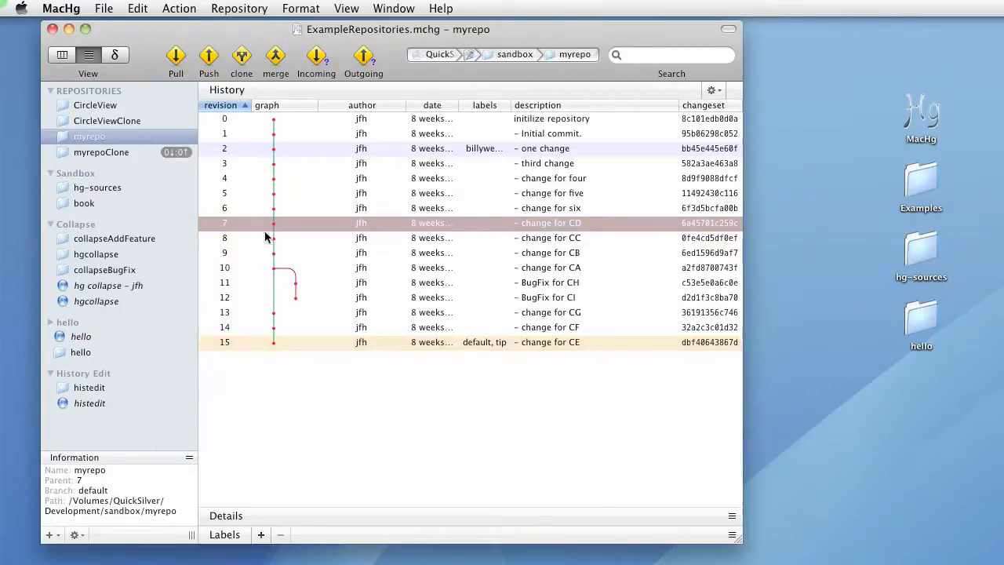
Select revision 9, open the Labels pane and the Parent highlight colour picker, then close the colour picker
left_click(373, 247)
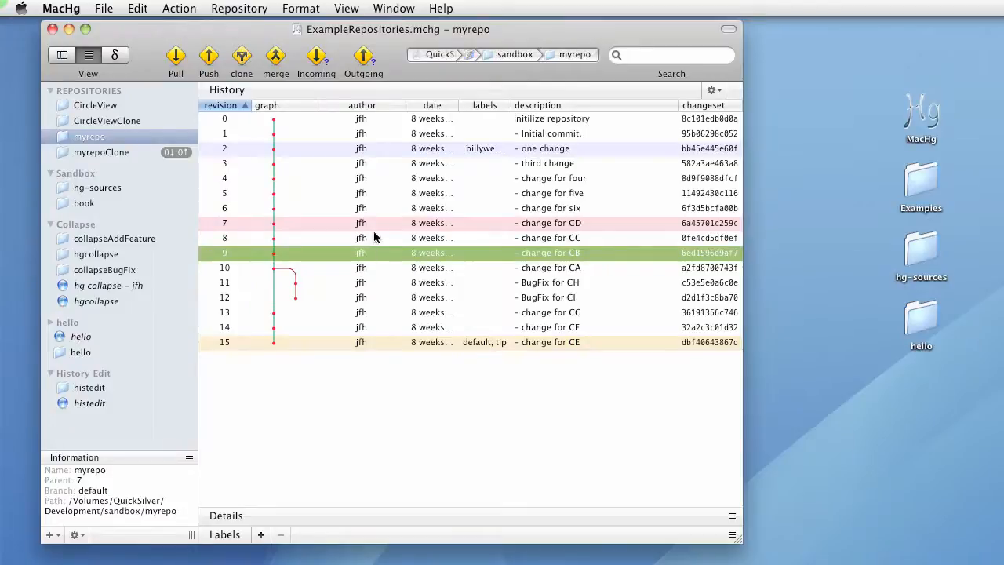
left_click(422, 537)
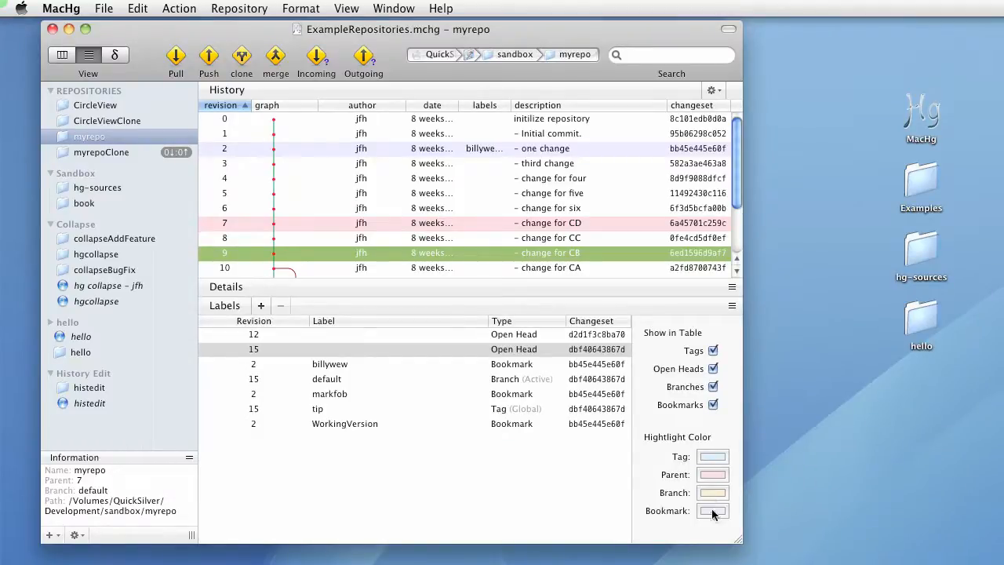
left_click(712, 475)
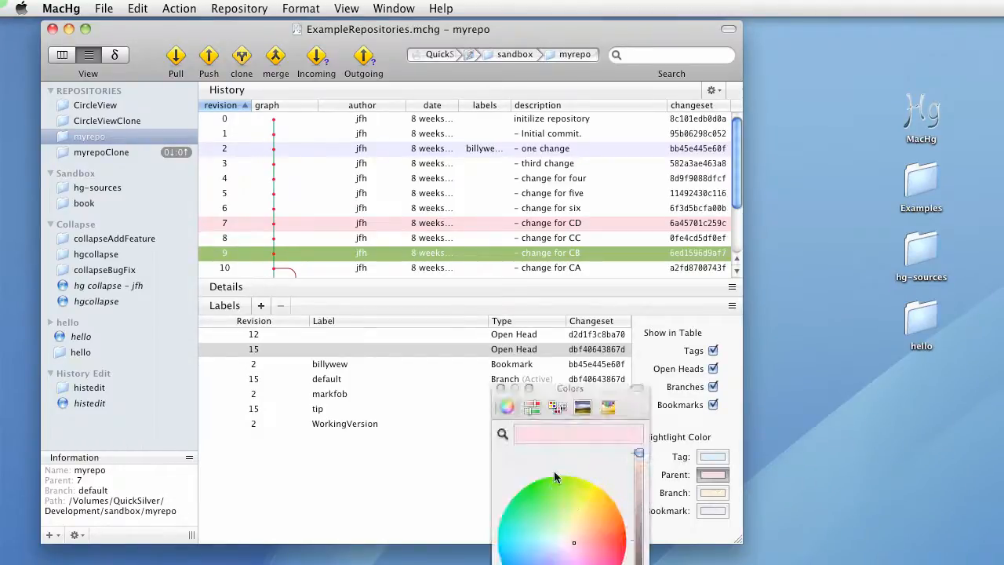
left_click_drag(572, 390, 828, 279)
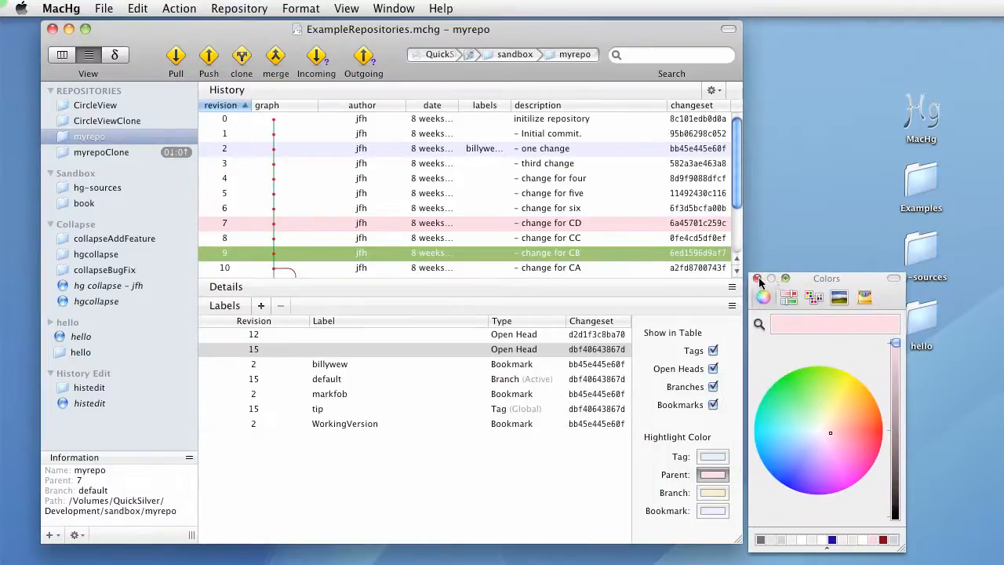
left_click(758, 279)
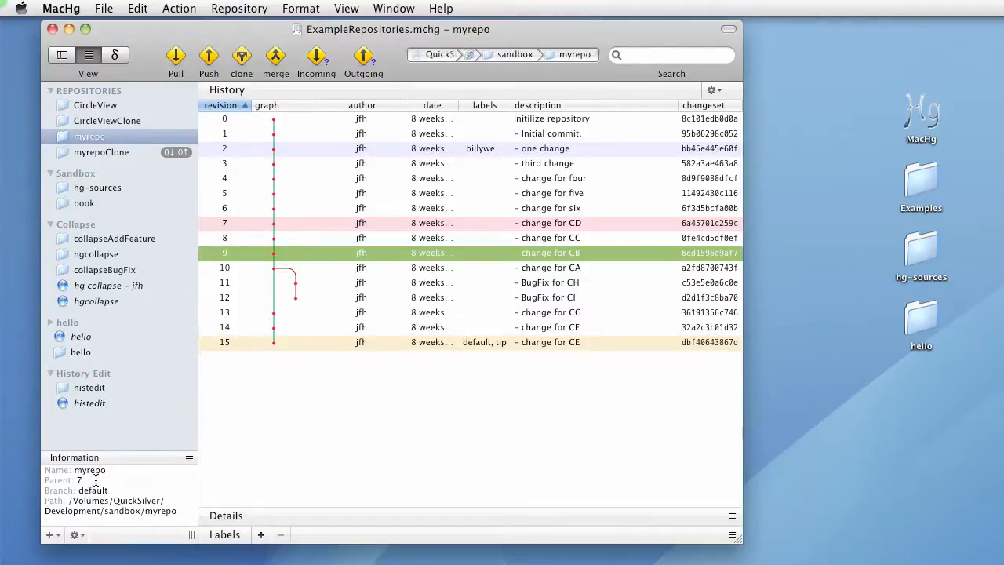
Switch myrepo to the file browser view and open foo.txt in TextEdit
left_click(62, 56)
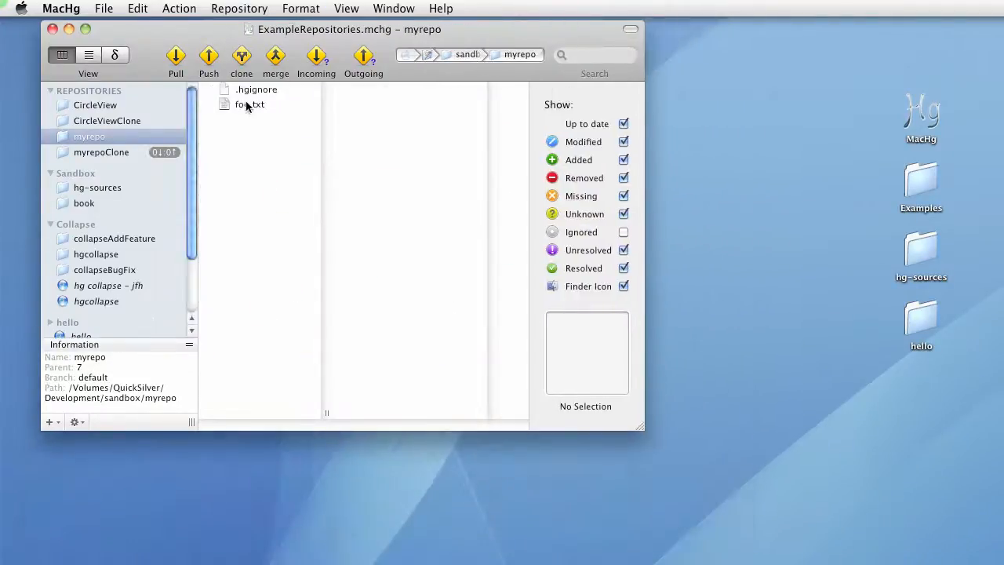
left_click(260, 106)
right_click(259, 106)
left_click(291, 112)
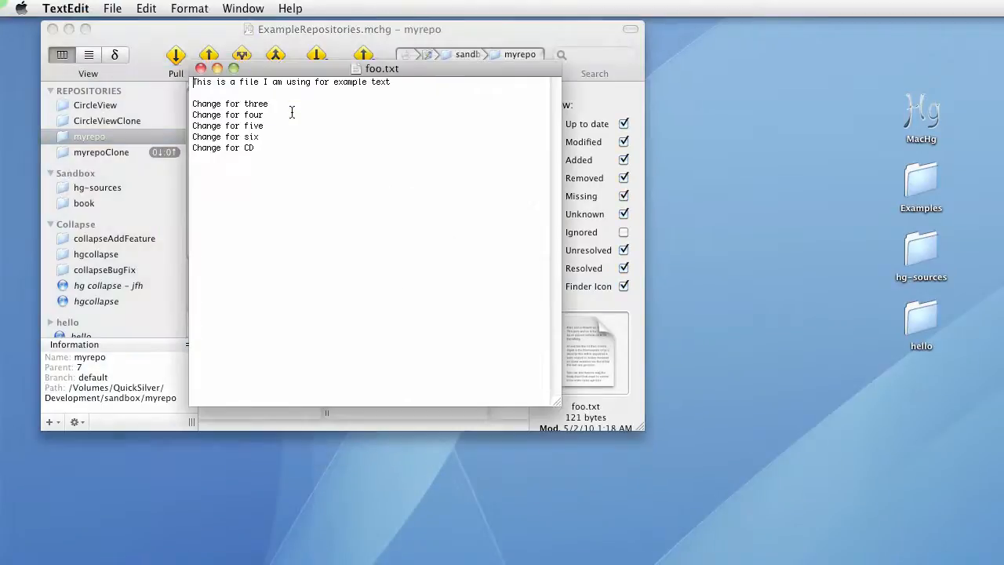
Insert the line 'I like cats' after the first line of foo.txt, then save and close the file
left_click(288, 95)
key("Return")
key("Return")
key("Up")
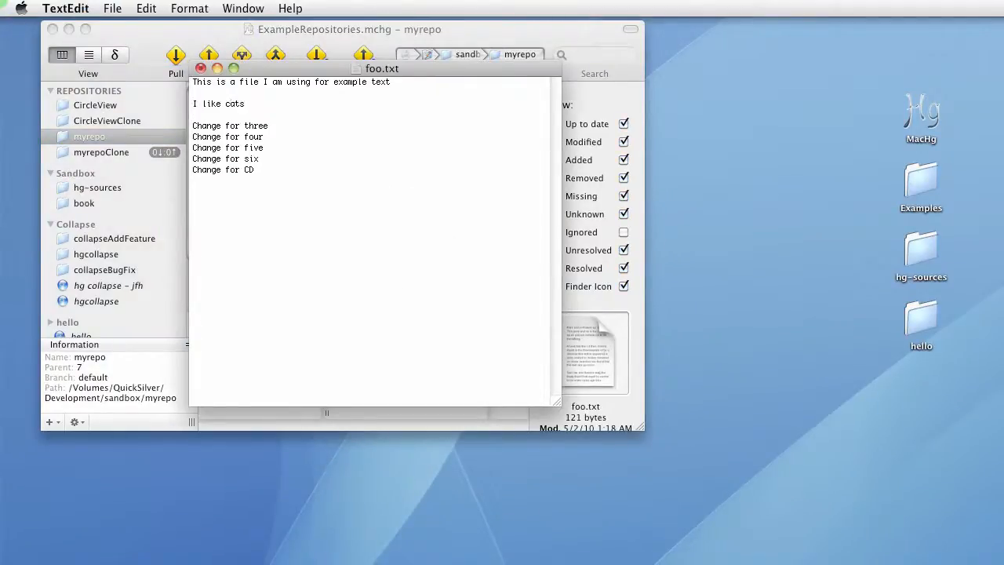
key("super+s")
key("super+w")
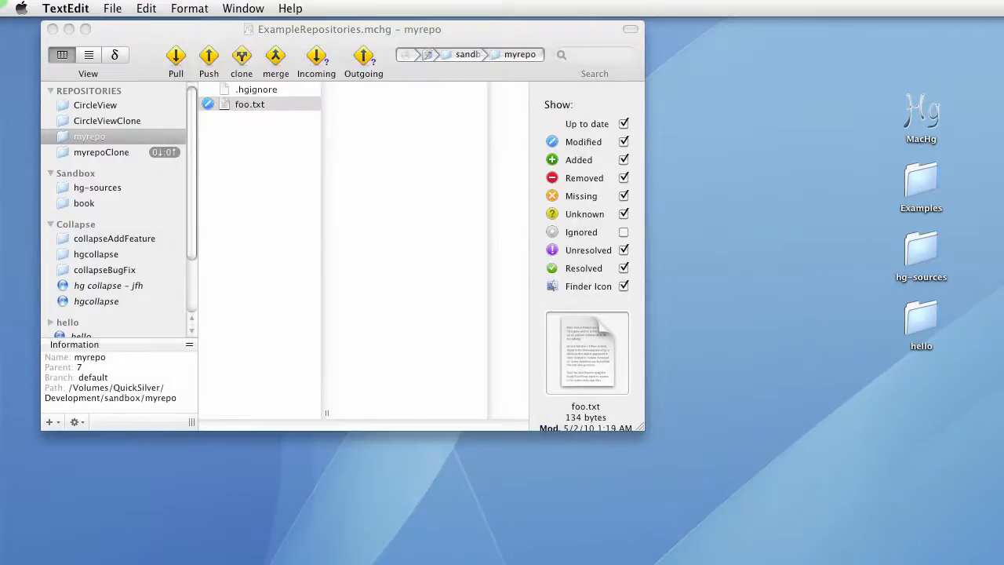
Commit the modified foo.txt with the commit message '- A simple change'
left_click(263, 111)
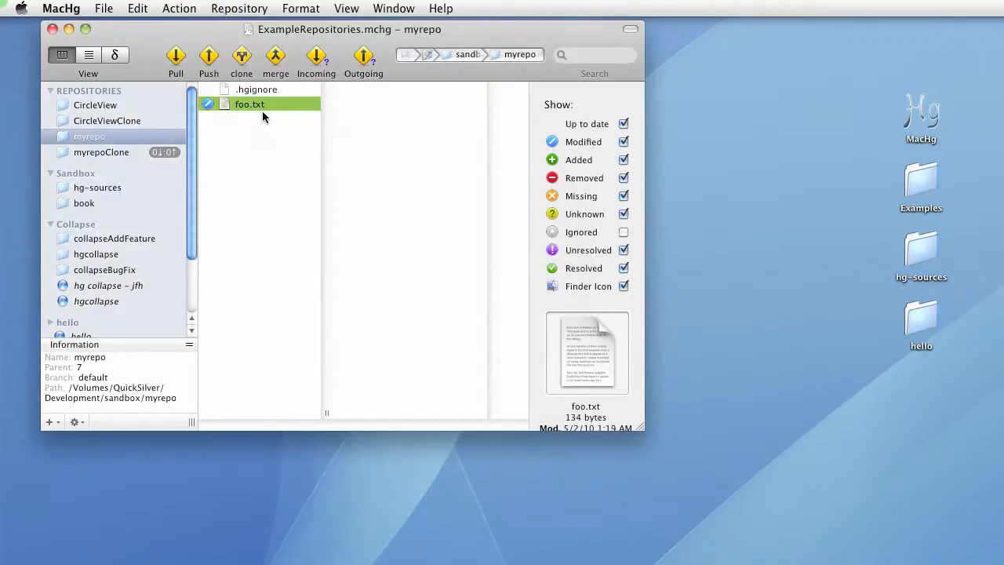
key("super+2")
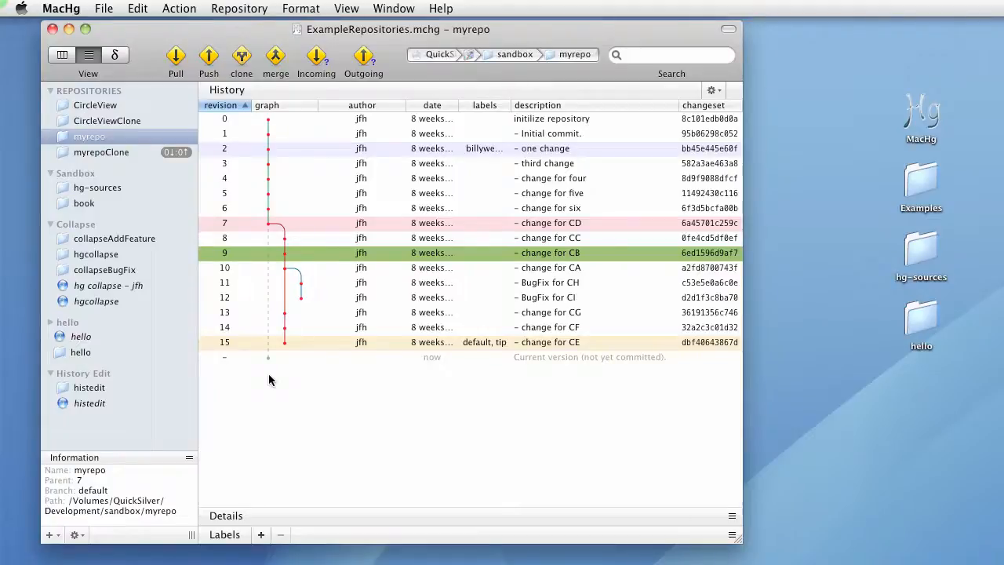
key("super+1")
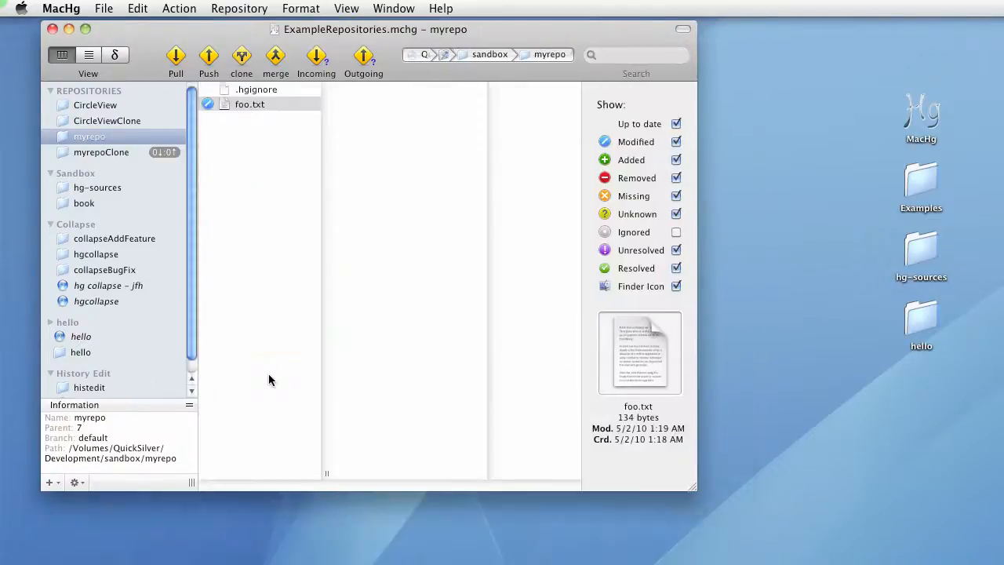
left_click(299, 137)
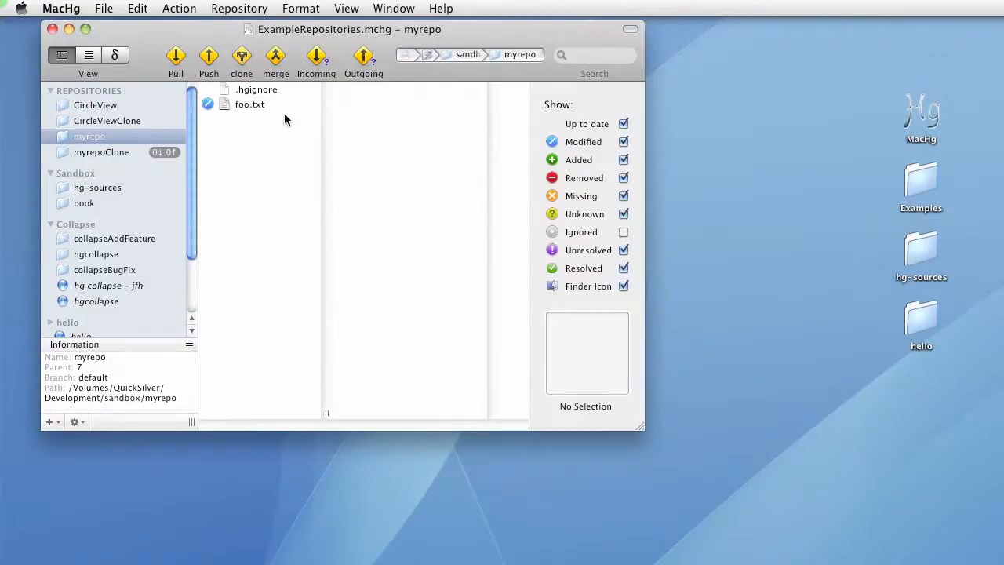
left_click(281, 106)
key("super+shift+c")
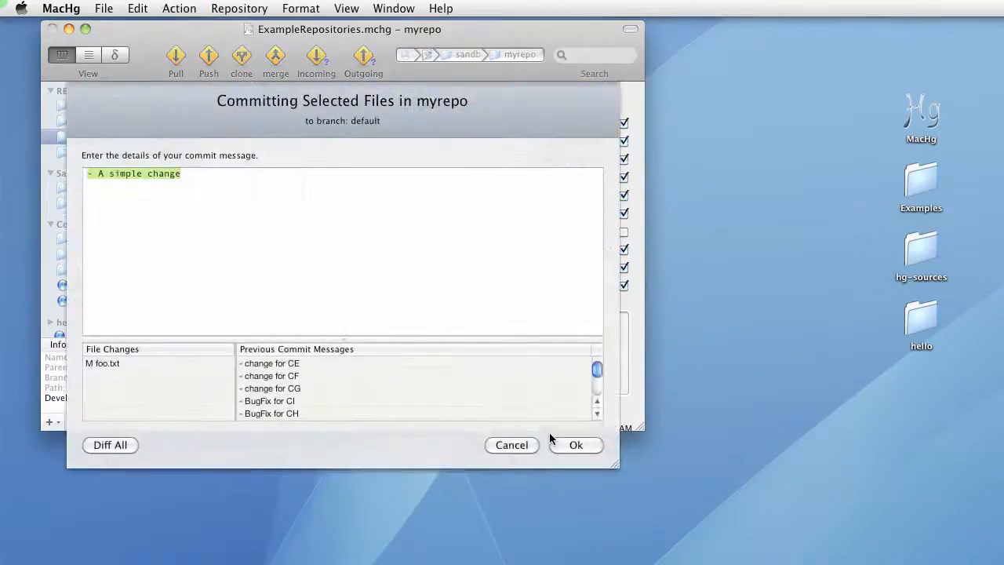
left_click(554, 442)
Merge revision 15 ('- change for CE') into the current tip revision and acknowledge the merge notice
key("super+2")
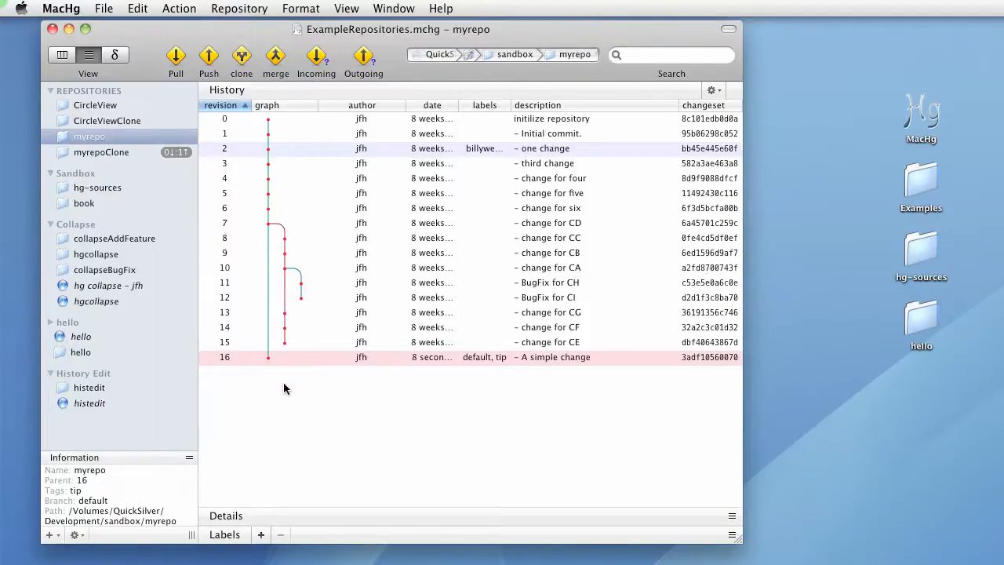
left_click(254, 7)
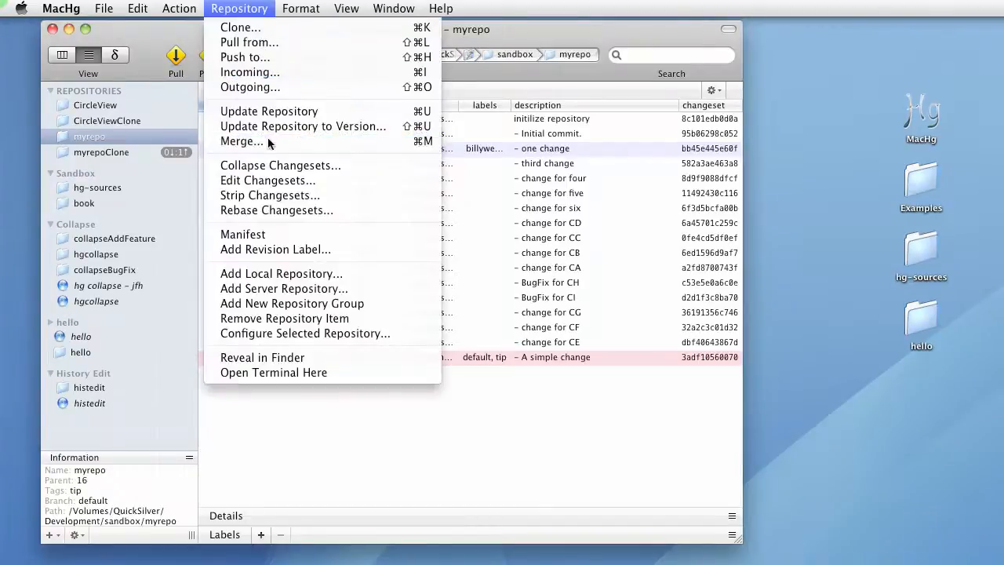
left_click(243, 141)
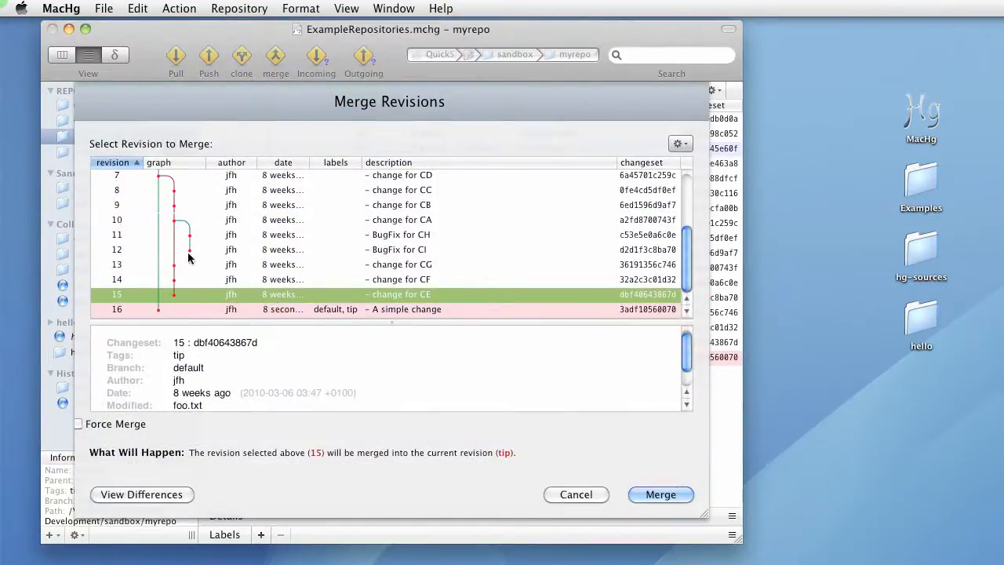
left_click(189, 249)
left_click(174, 294)
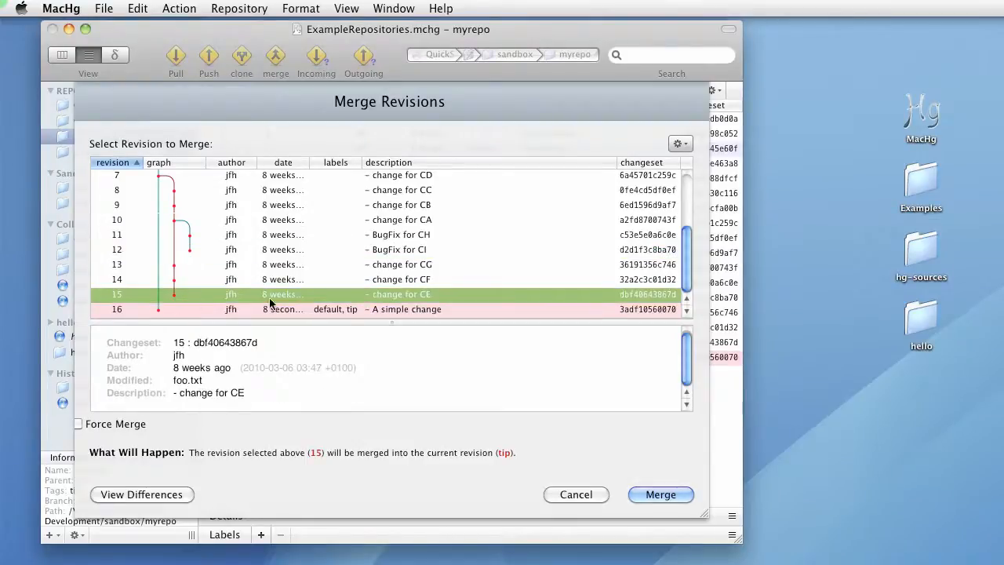
left_click(665, 498)
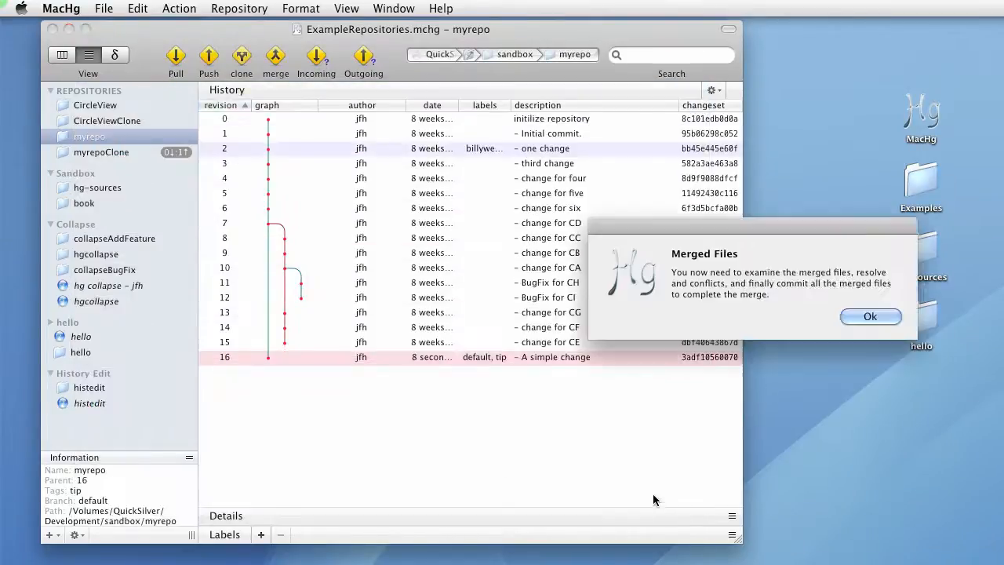
left_click(857, 317)
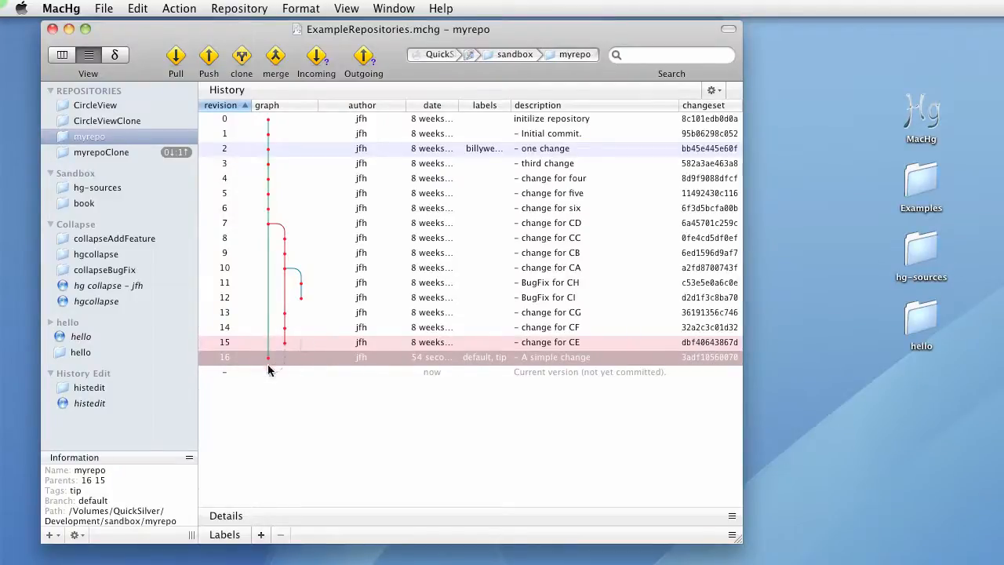
Commit the merged files with the message '- Commit the merge'
left_click(265, 7)
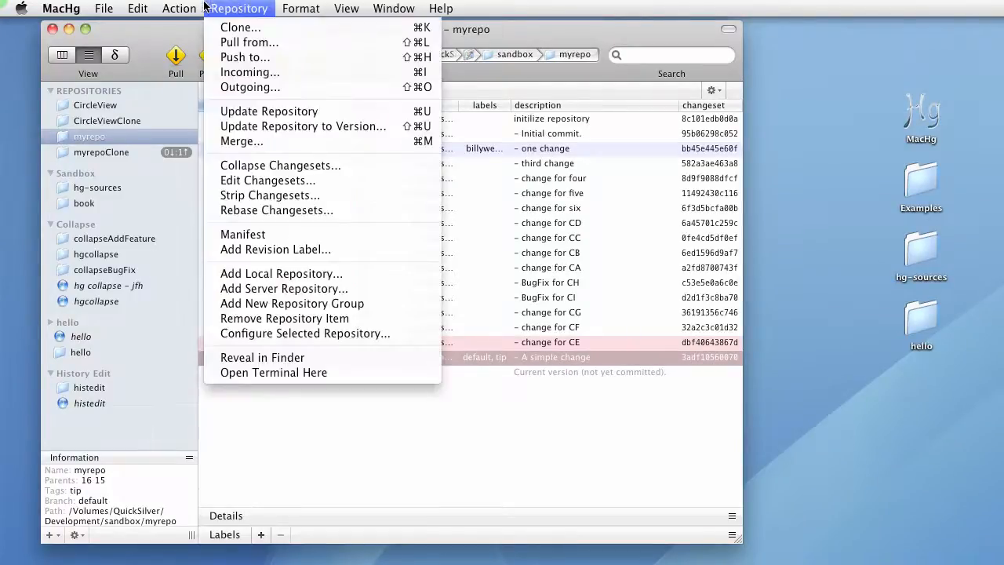
left_click(189, 30)
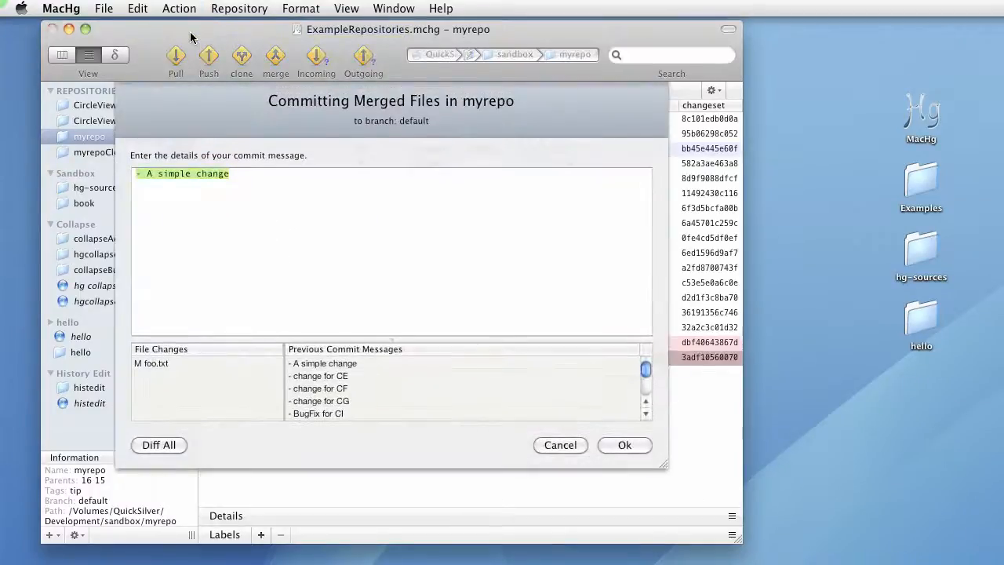
type("- Commit")
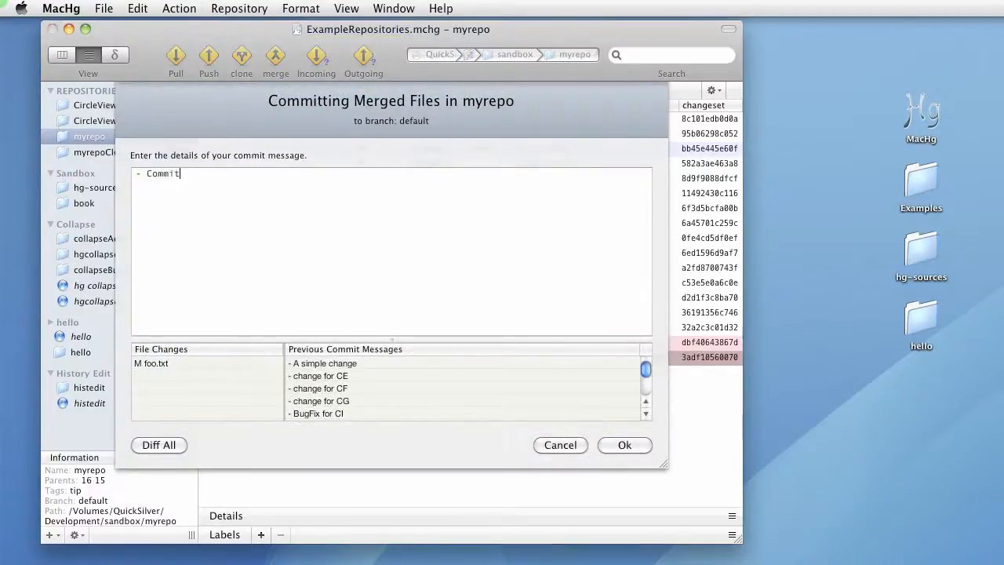
type(" the merge")
key("Return")
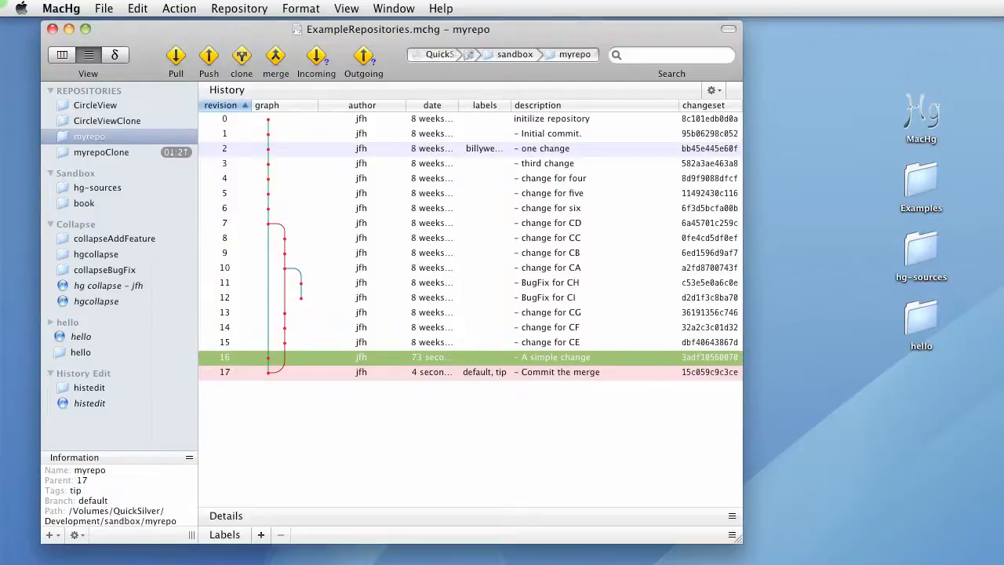
Open the MacHg preferences, look through each preference pane from Appearance to Updates, and close the window
left_click(264, 7)
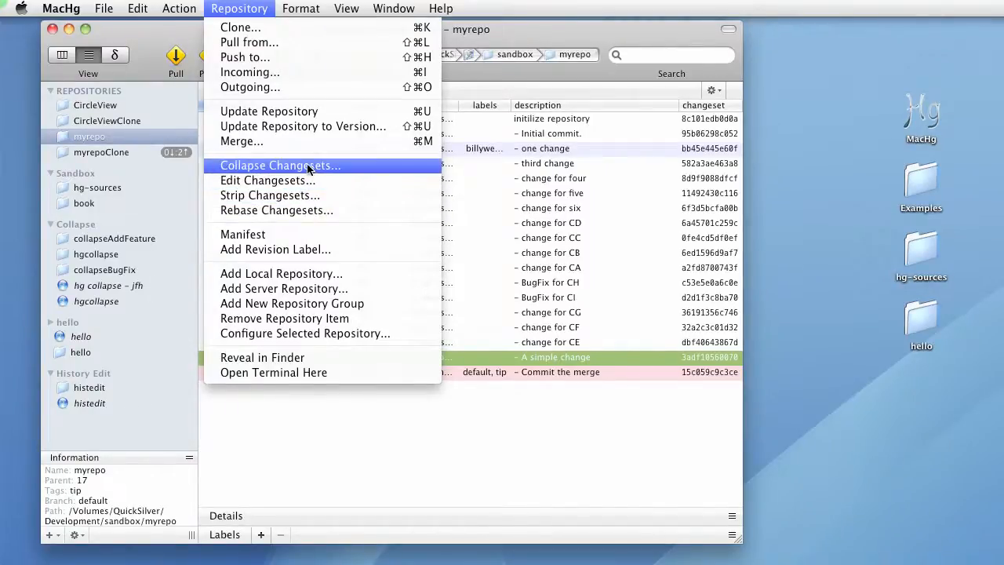
mouse_move(98, 6)
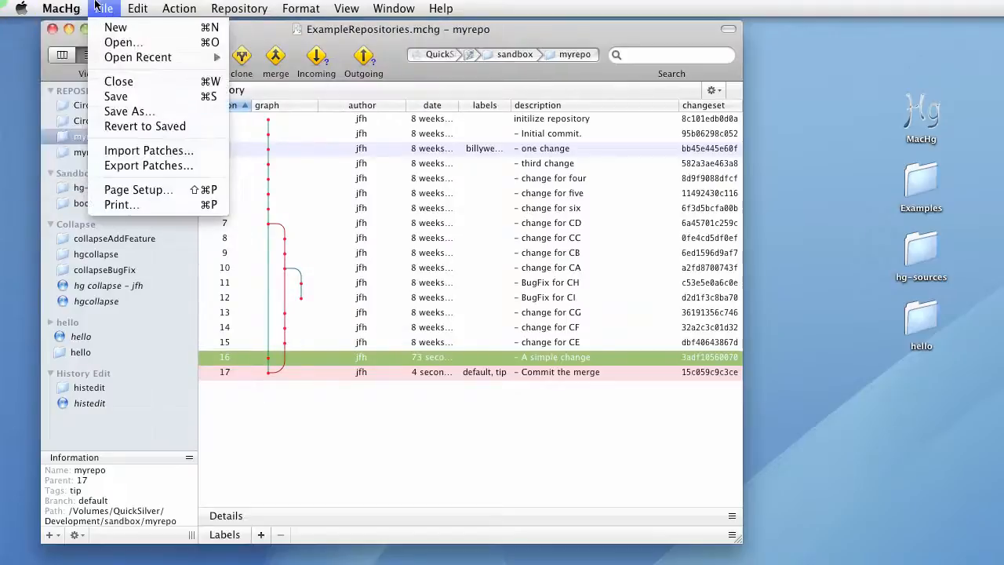
mouse_move(61, 8)
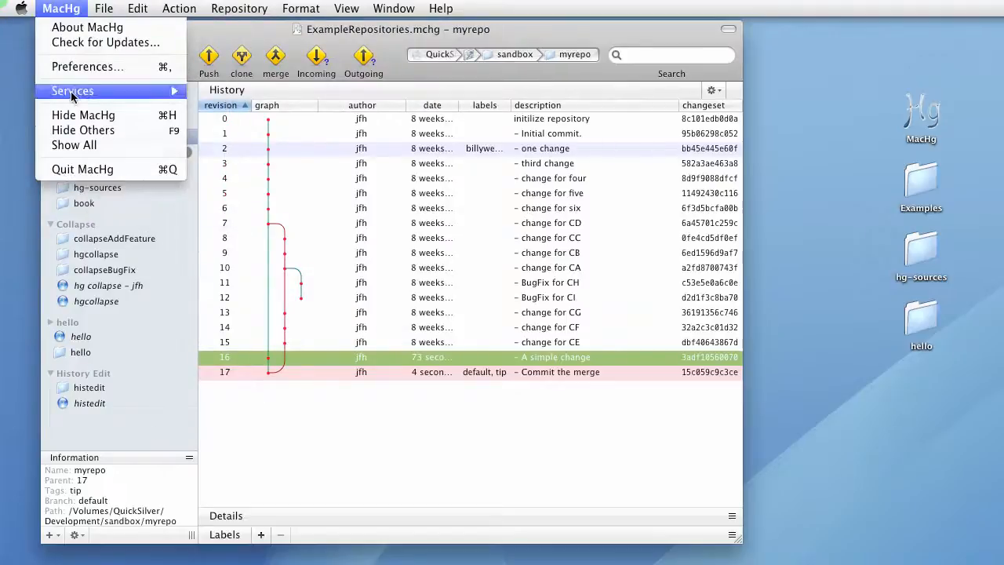
left_click(83, 67)
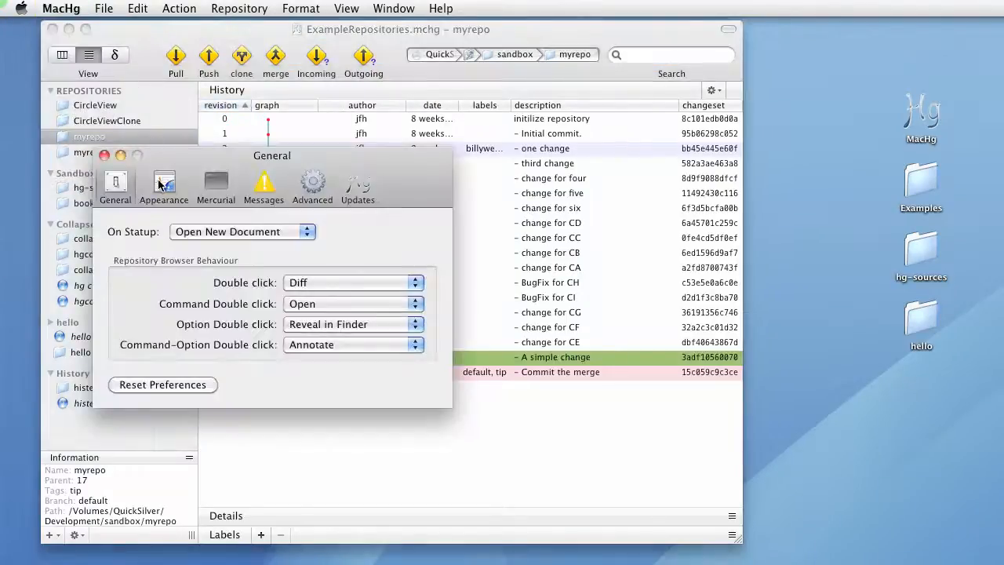
left_click(159, 183)
left_click(216, 185)
left_click(264, 186)
left_click(312, 185)
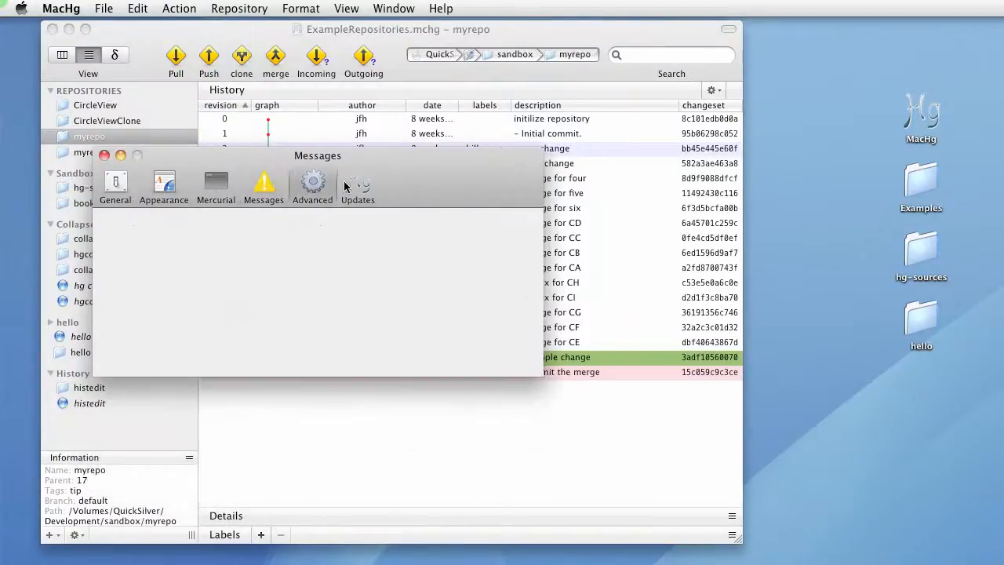
left_click(350, 186)
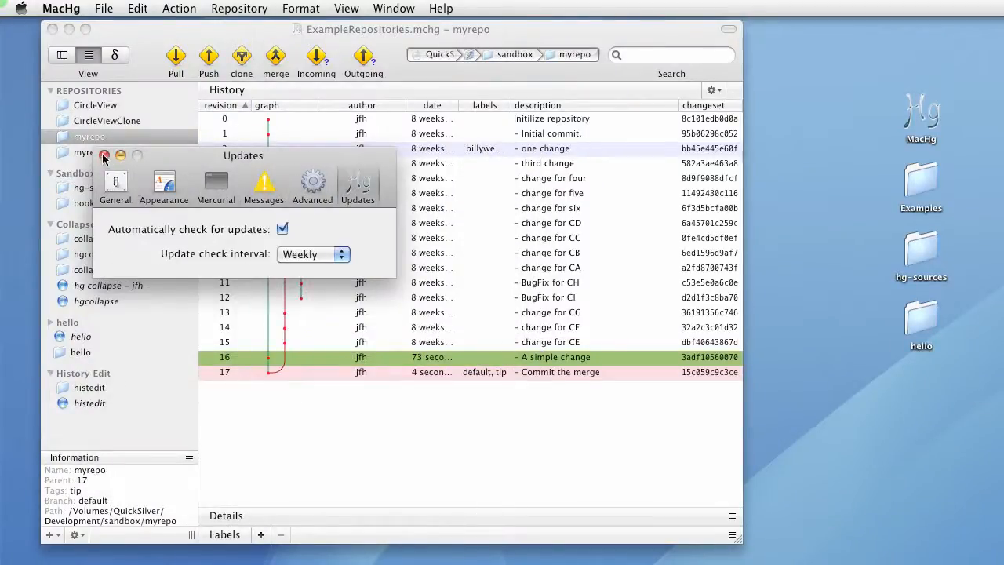
left_click(103, 156)
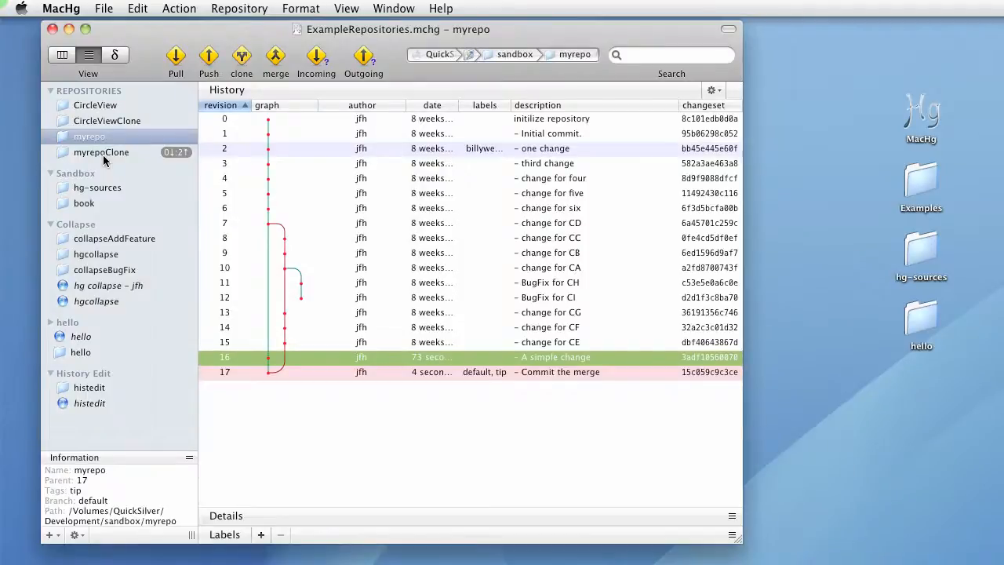